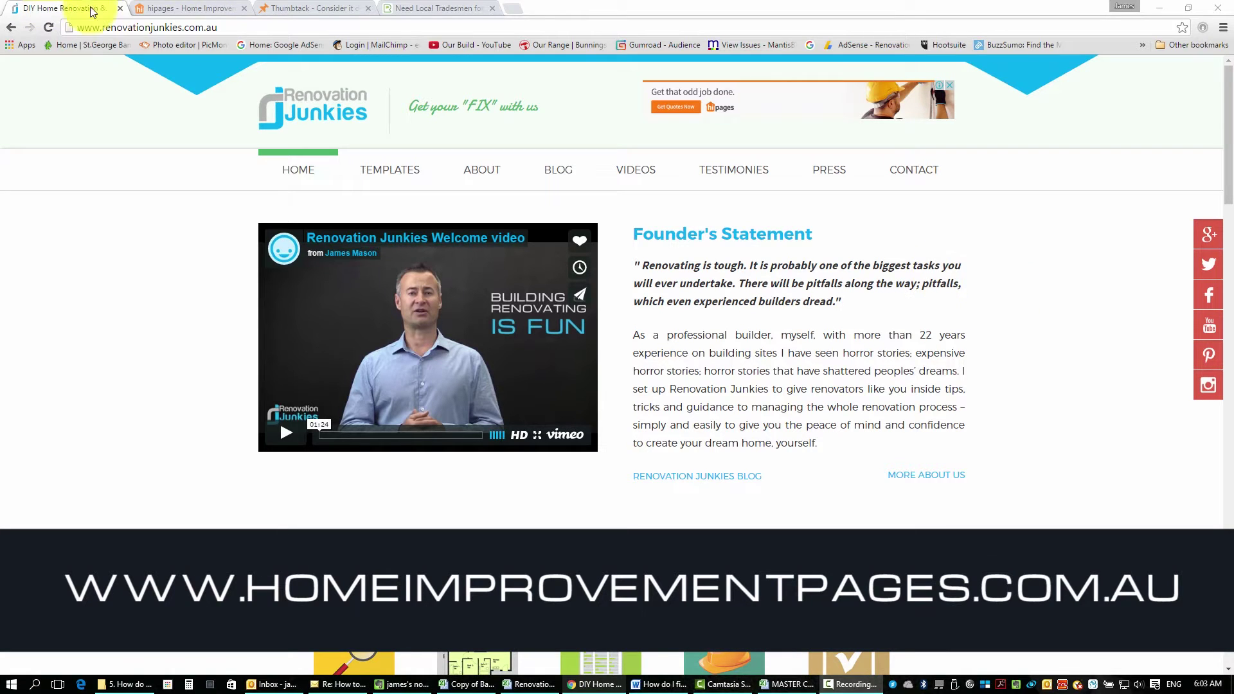
Step: Browse the hipages, Thumbtack and Rated People tabs, then bring up the MASTER CONTRACTOR LIST workbook
{"action": "left_click", "coordinate": [177, 9]}
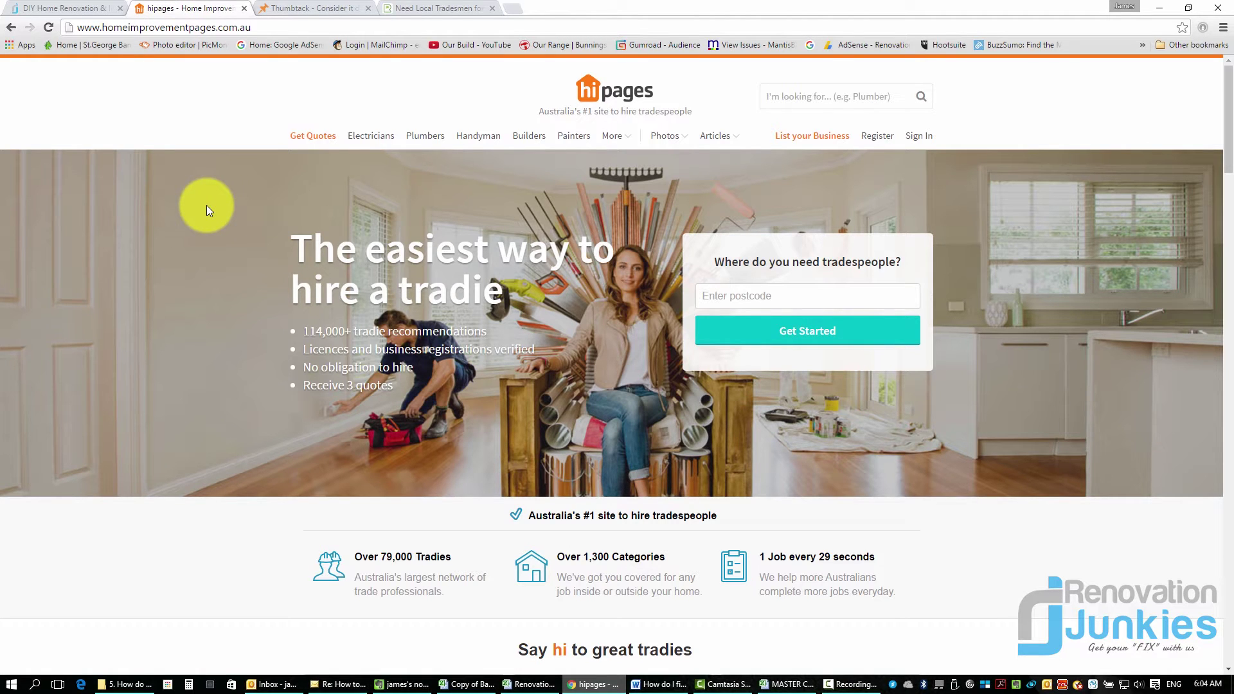
{"action": "left_click", "coordinate": [315, 10]}
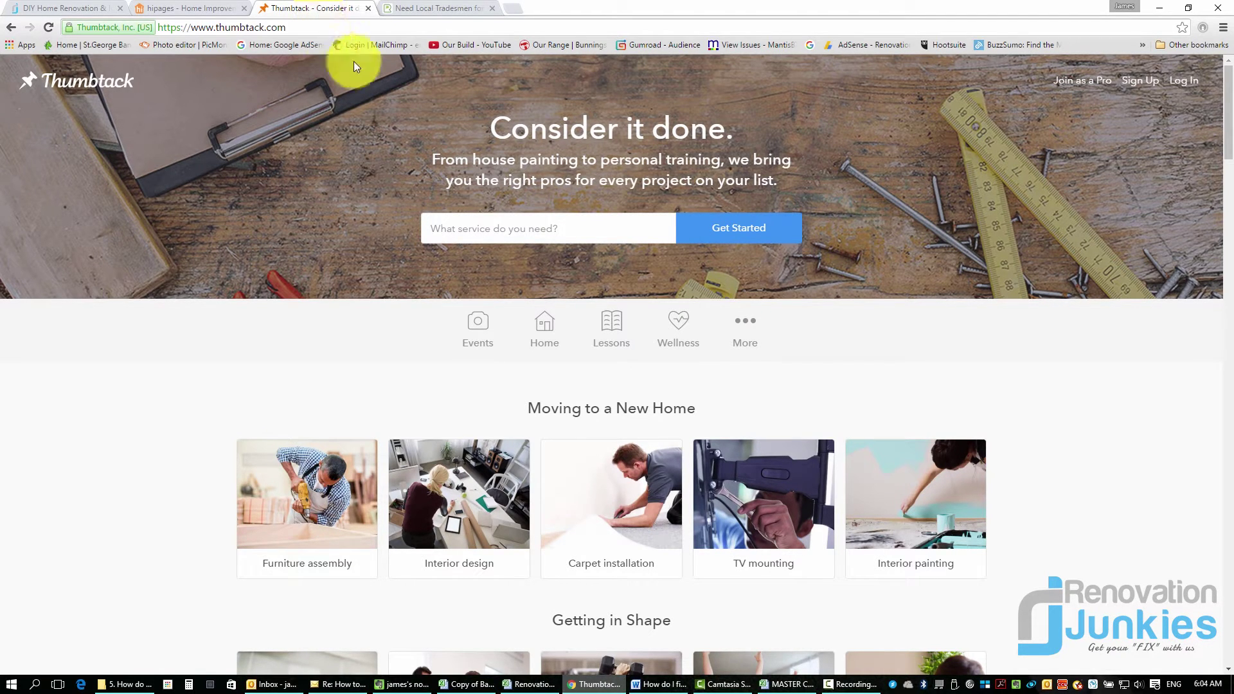
{"action": "left_click", "coordinate": [429, 18]}
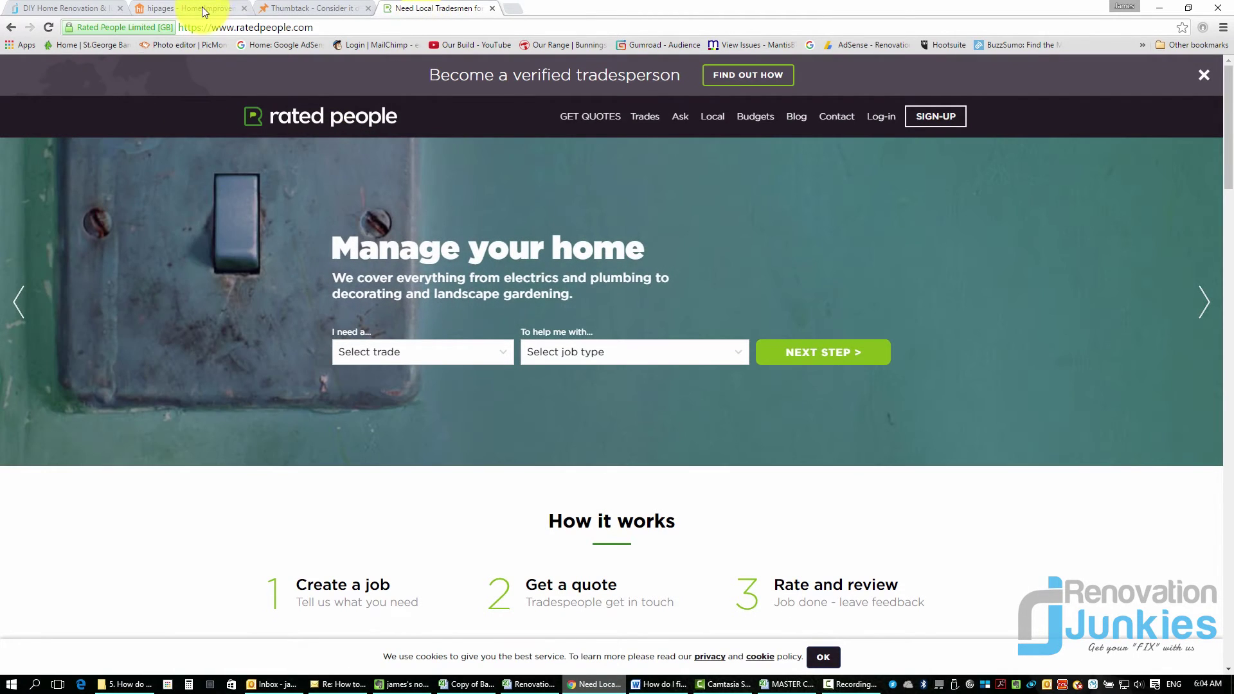
{"action": "left_click", "coordinate": [202, 11]}
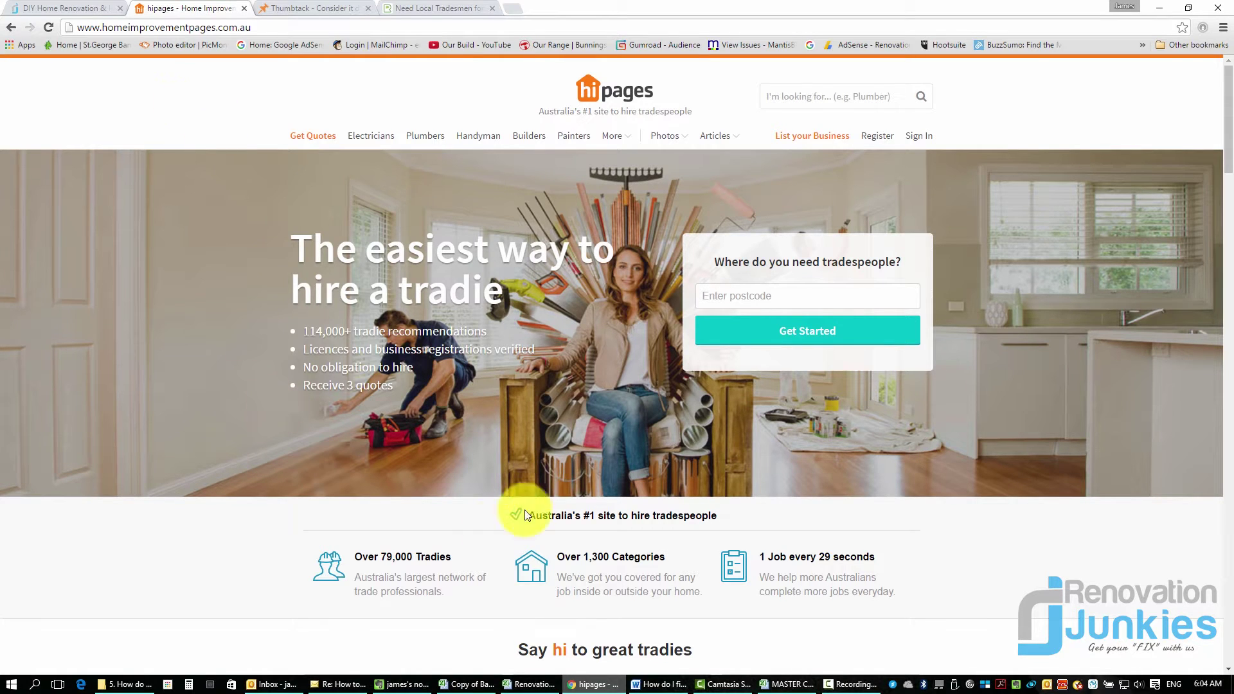
{"action": "left_click", "coordinate": [788, 684]}
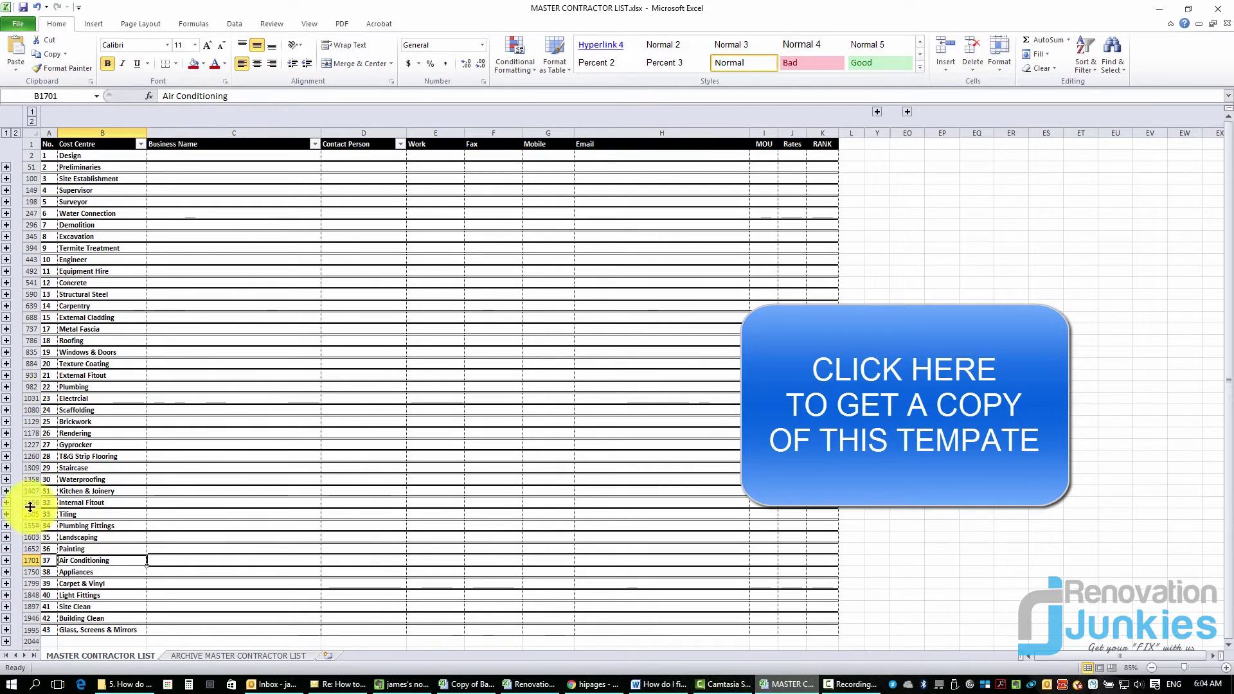
Step: Expand the Windows & Doors contractor group, review it, and collapse it again
{"action": "left_click", "coordinate": [6, 352]}
{"action": "scroll", "coordinate": [275, 450], "scroll_direction": "up", "scroll_amount": 5}
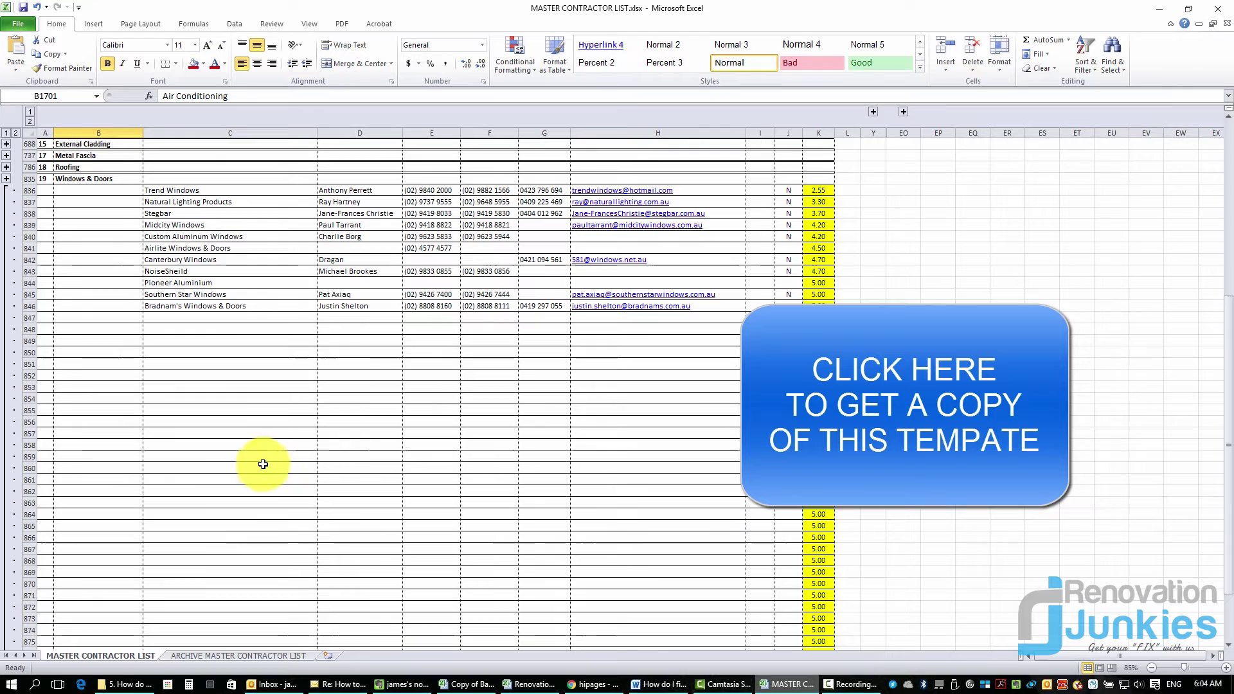
{"action": "scroll", "coordinate": [254, 460], "scroll_direction": "down", "scroll_amount": 7}
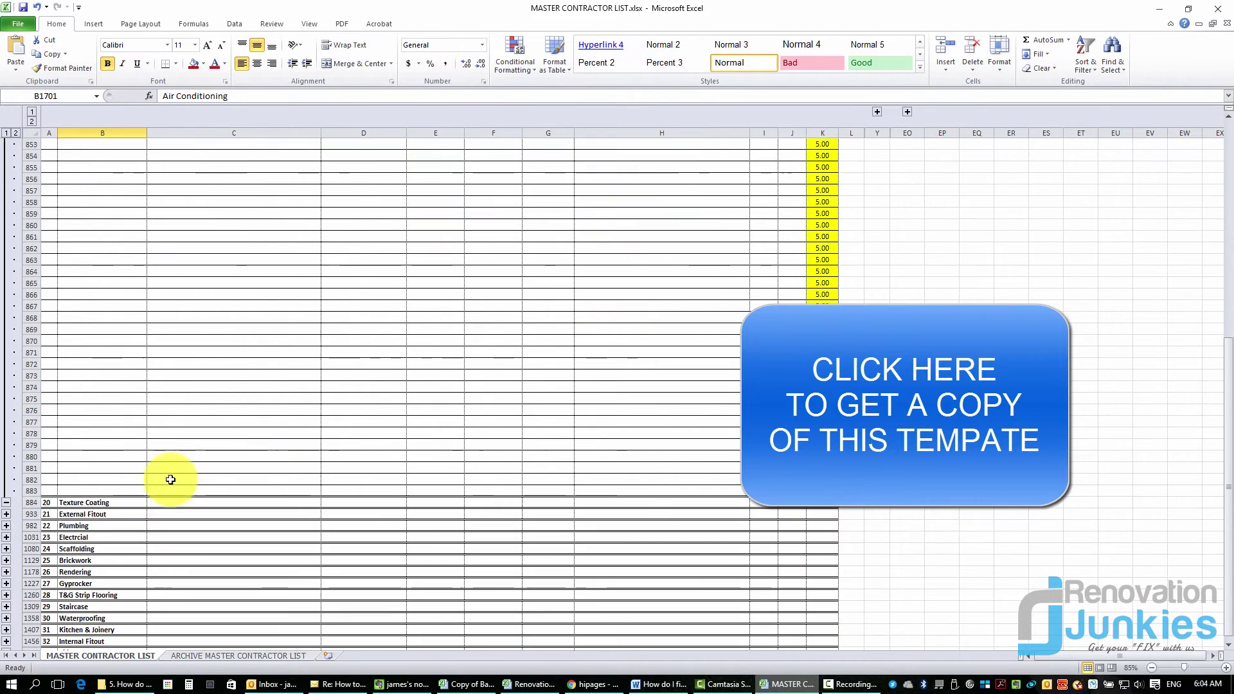
{"action": "left_click", "coordinate": [6, 503]}
Step: Expand the Carpentry contractor group, review it, and collapse it again
{"action": "scroll", "coordinate": [28, 469], "scroll_direction": "up", "scroll_amount": 4}
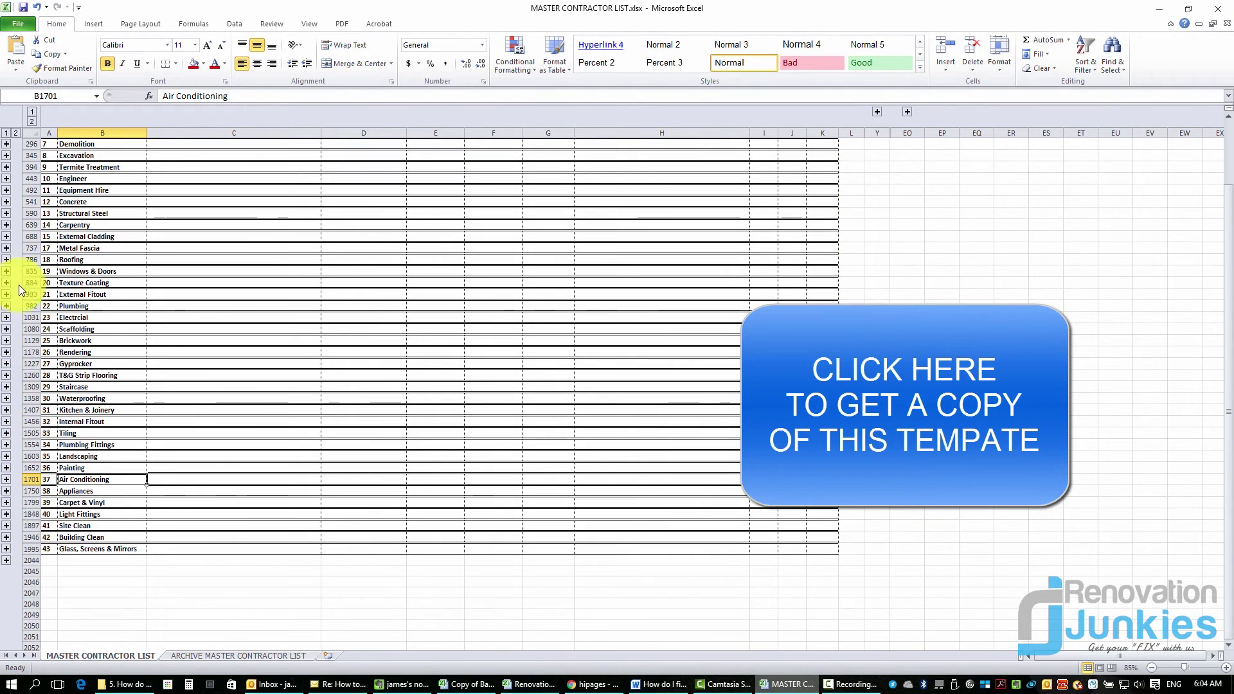
{"action": "left_click", "coordinate": [7, 237]}
{"action": "scroll", "coordinate": [129, 463], "scroll_direction": "down", "scroll_amount": 7}
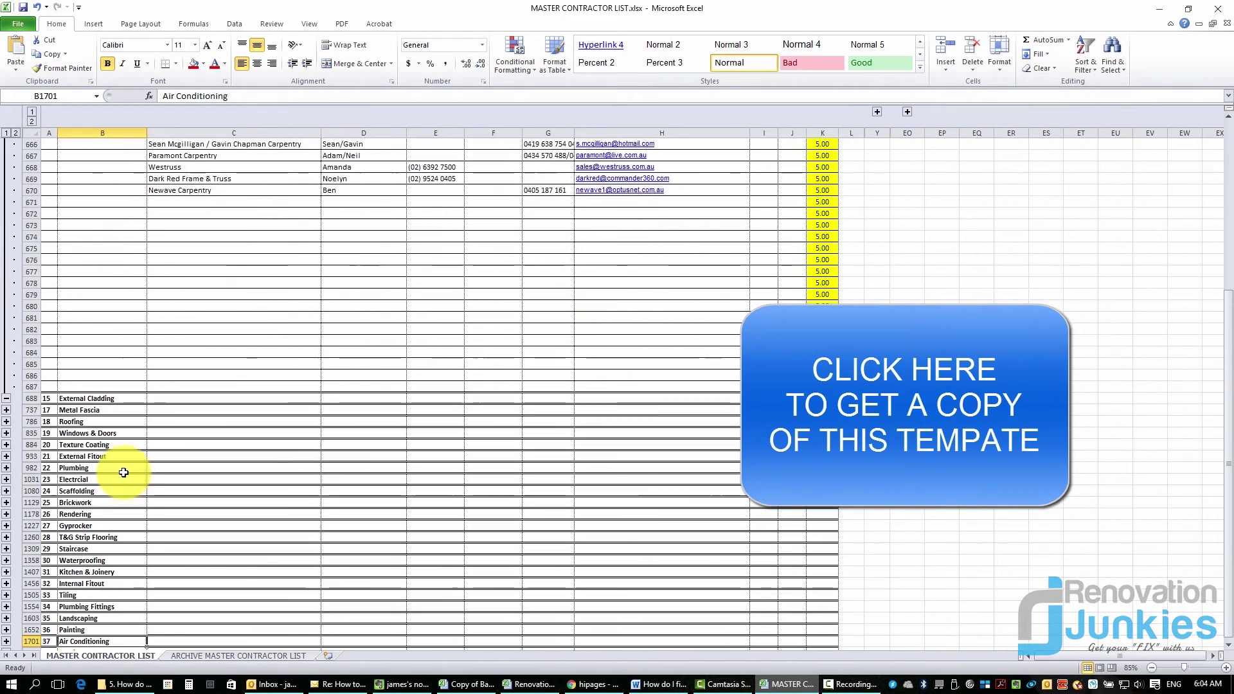
{"action": "left_click", "coordinate": [7, 399]}
{"action": "scroll", "coordinate": [206, 417], "scroll_direction": "up", "scroll_amount": 5}
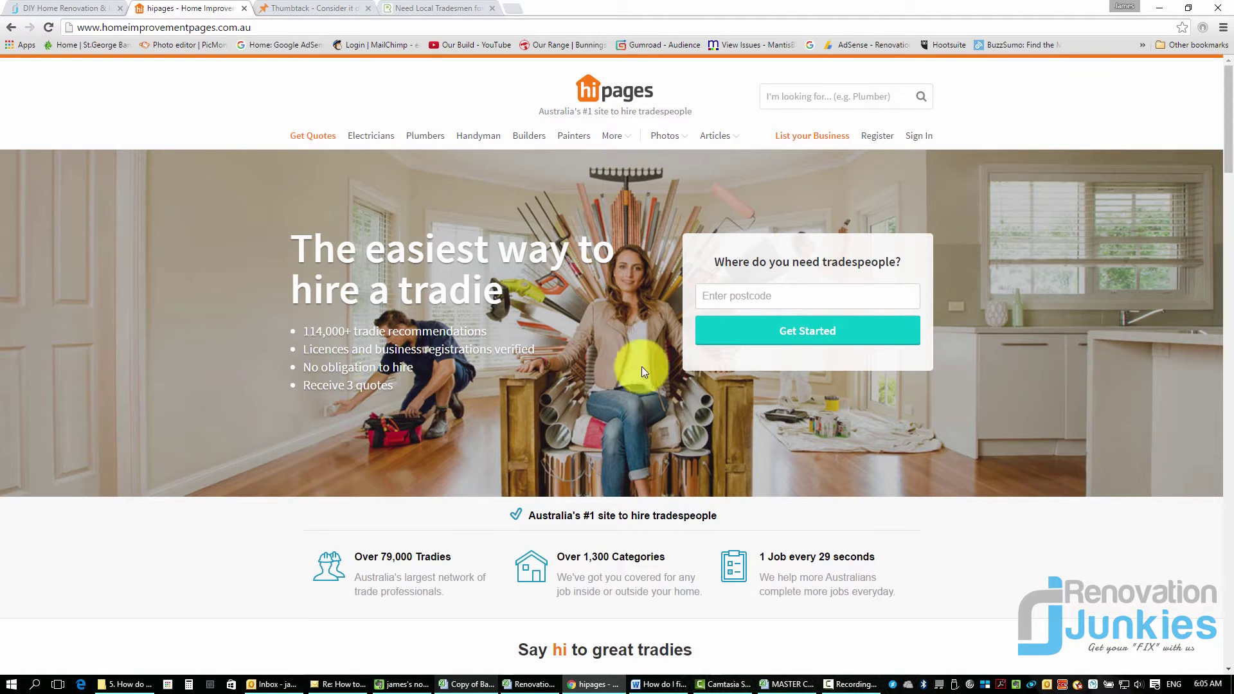
Step: Enter postcode 2038 and choose 2038 - Annandale as the job location
{"action": "left_click", "coordinate": [738, 296]}
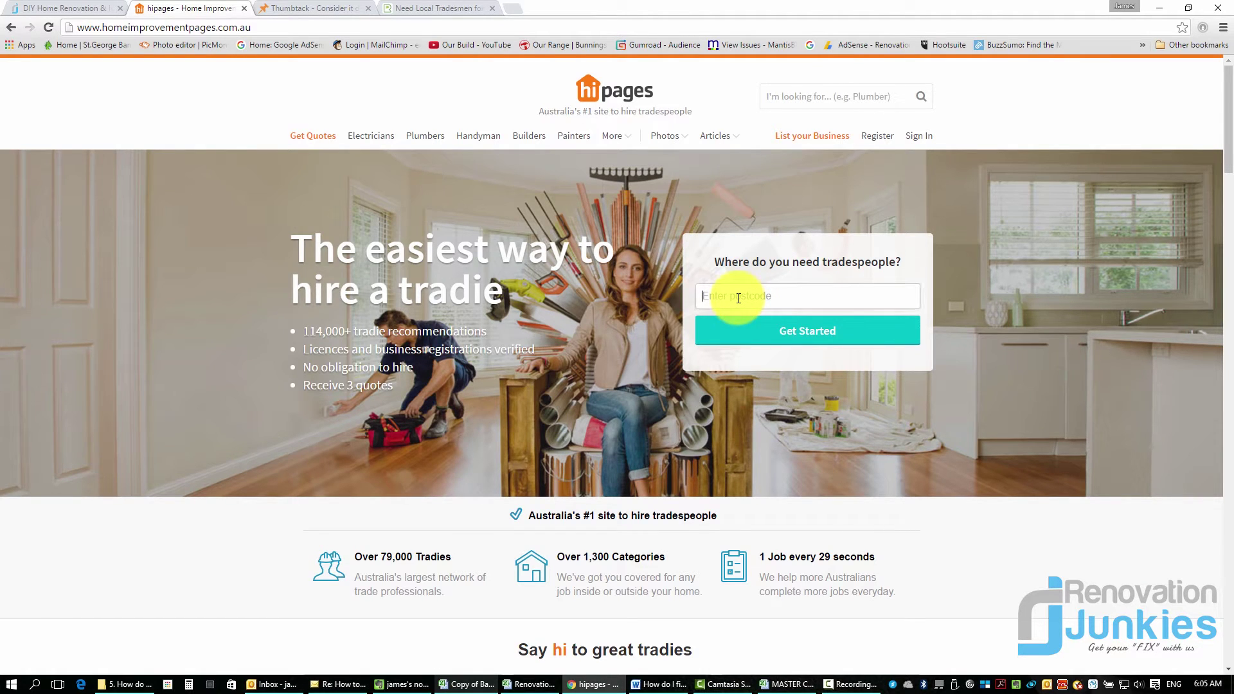
{"action": "type", "text": "2038"}
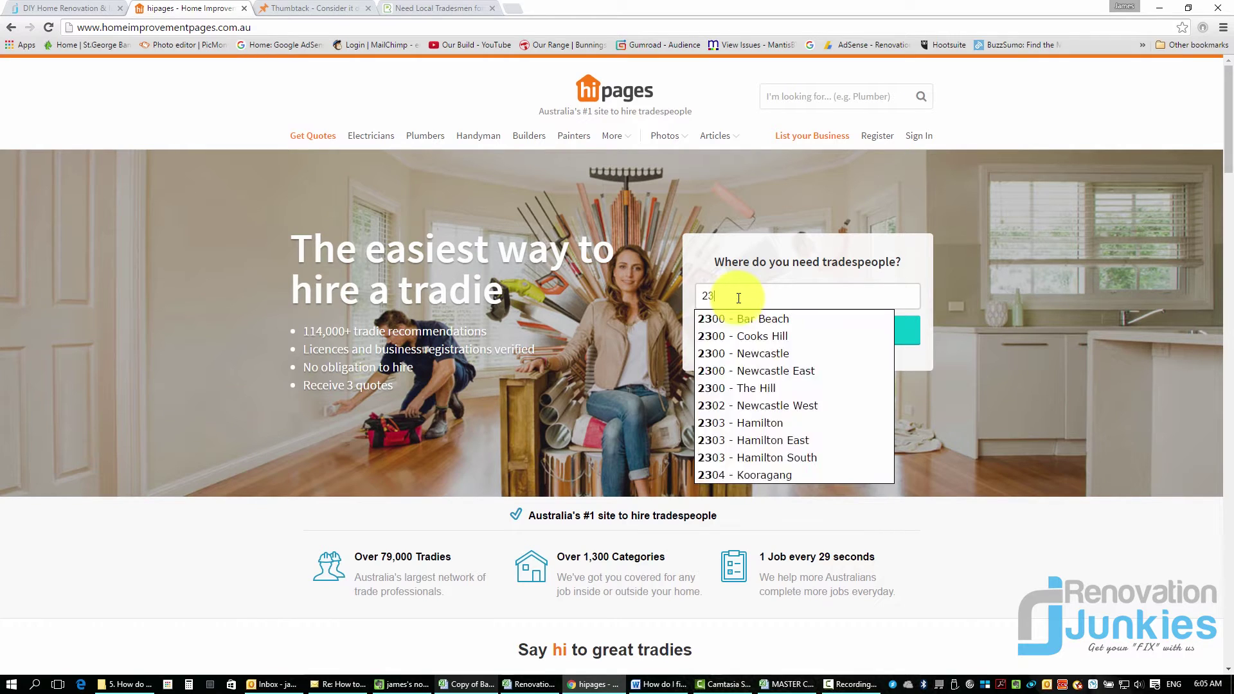
{"action": "left_click", "coordinate": [774, 321]}
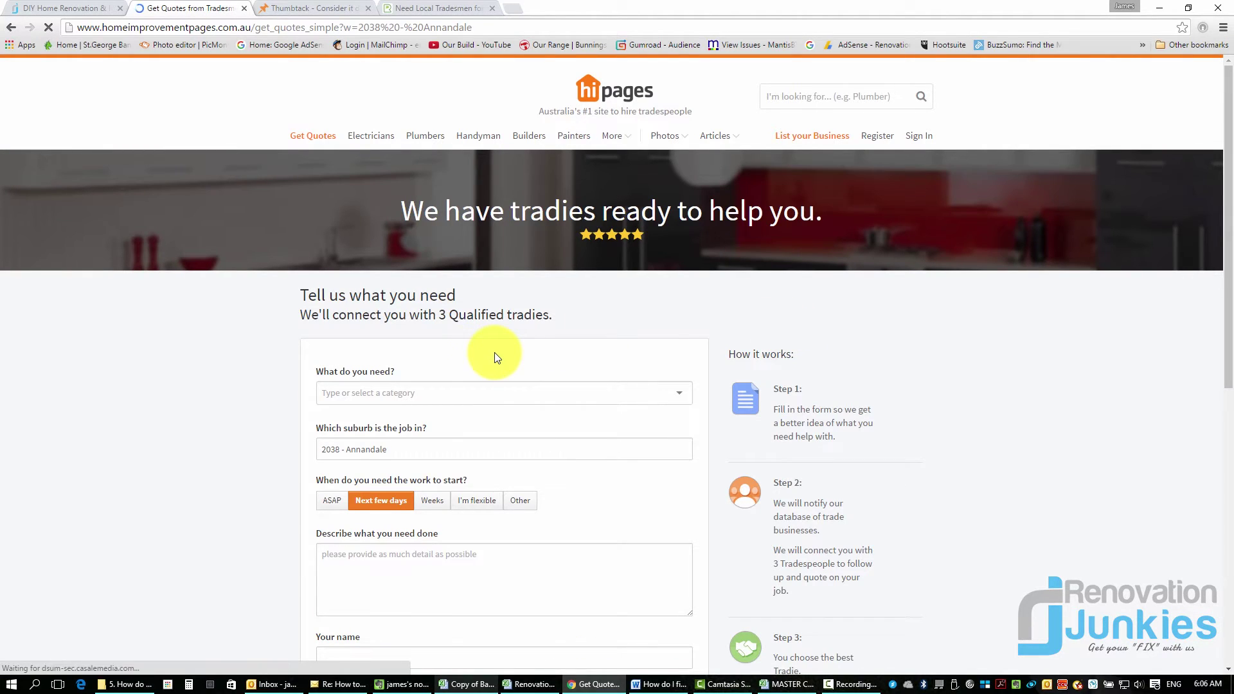
Step: Choose Plumbers as the trade with New Drain Plumbing as the sub-category
{"action": "left_click", "coordinate": [677, 393]}
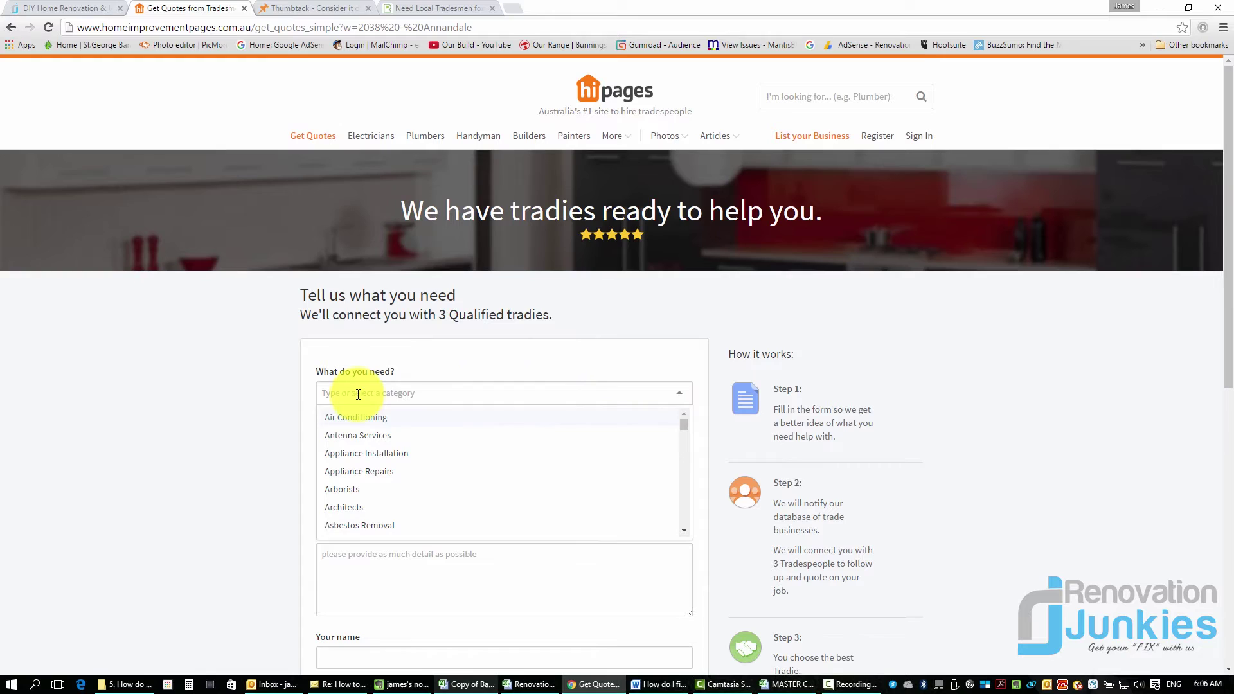
{"action": "type", "text": "plum"}
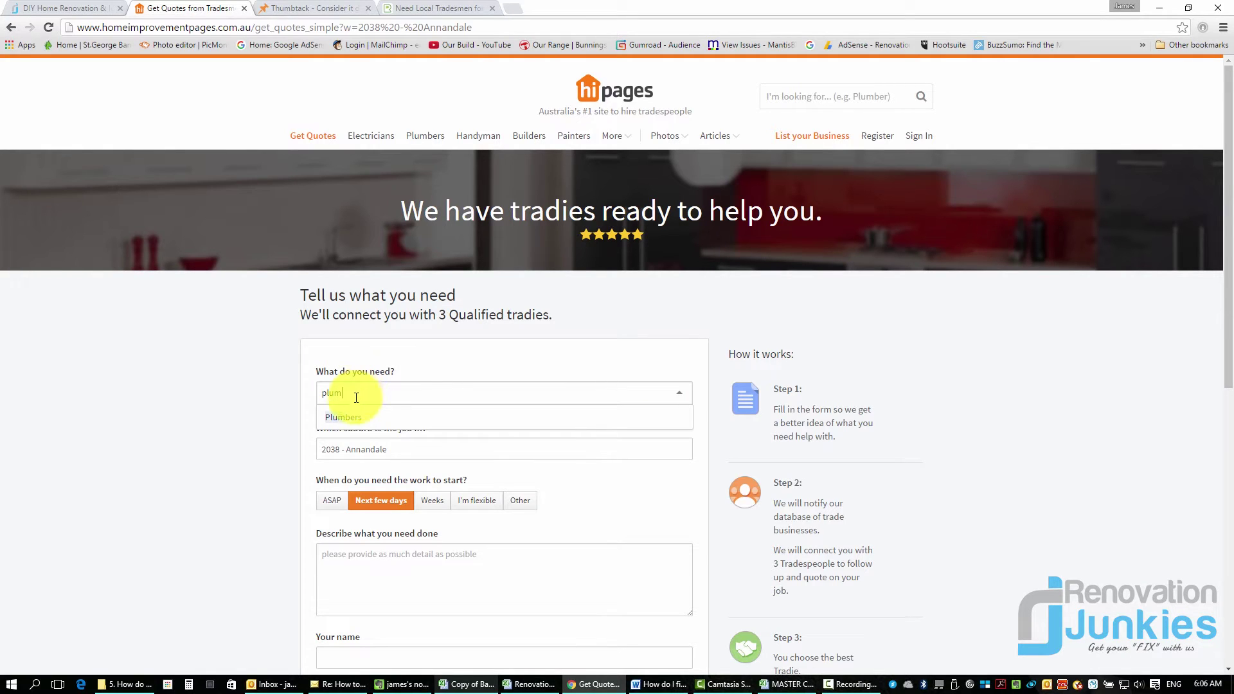
{"action": "left_click", "coordinate": [351, 417]}
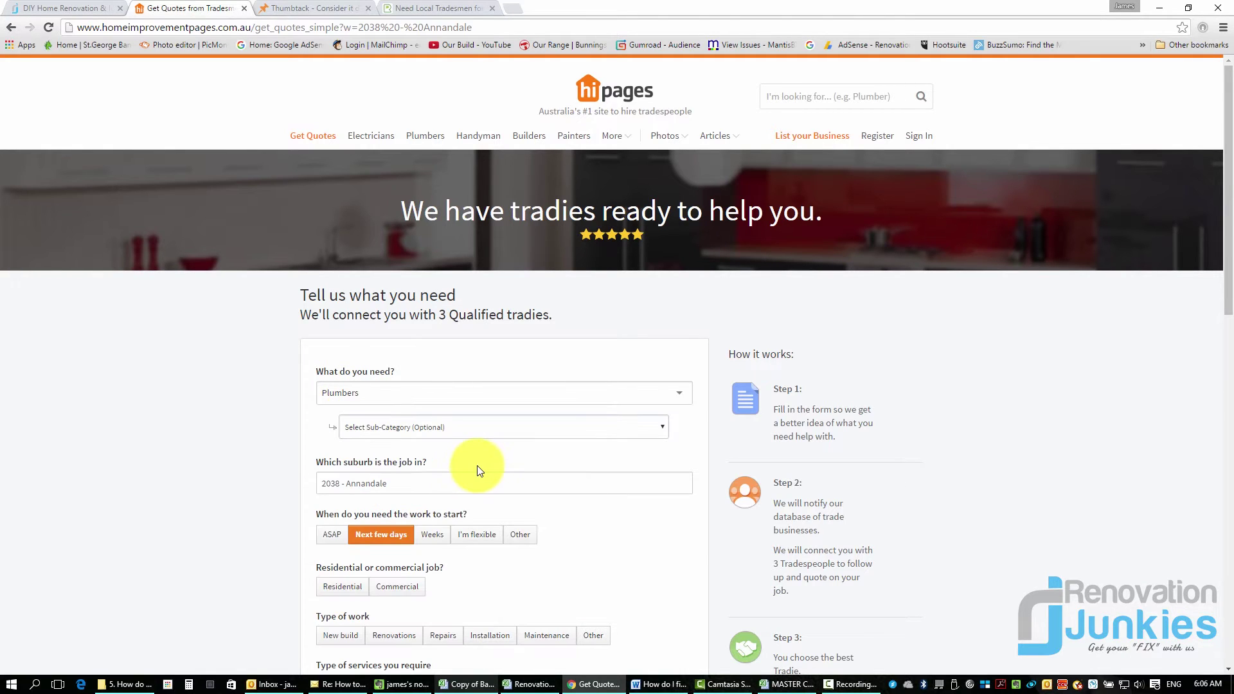
{"action": "left_click", "coordinate": [662, 428]}
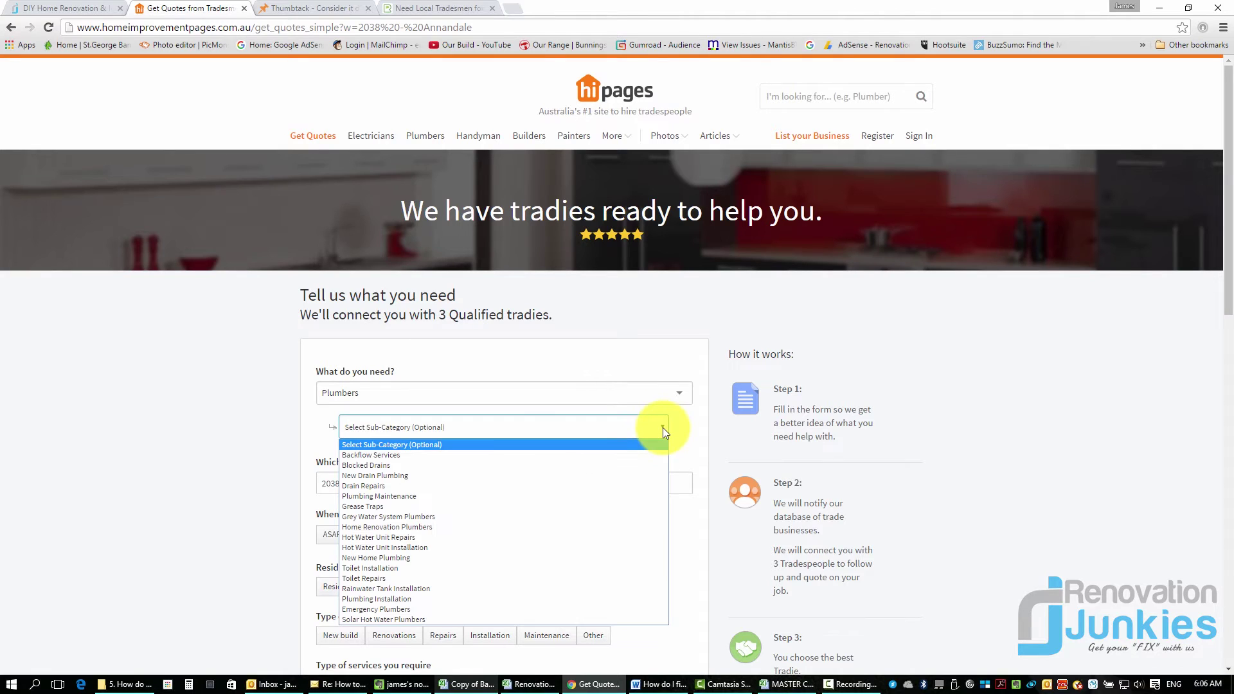
{"action": "left_click", "coordinate": [410, 476]}
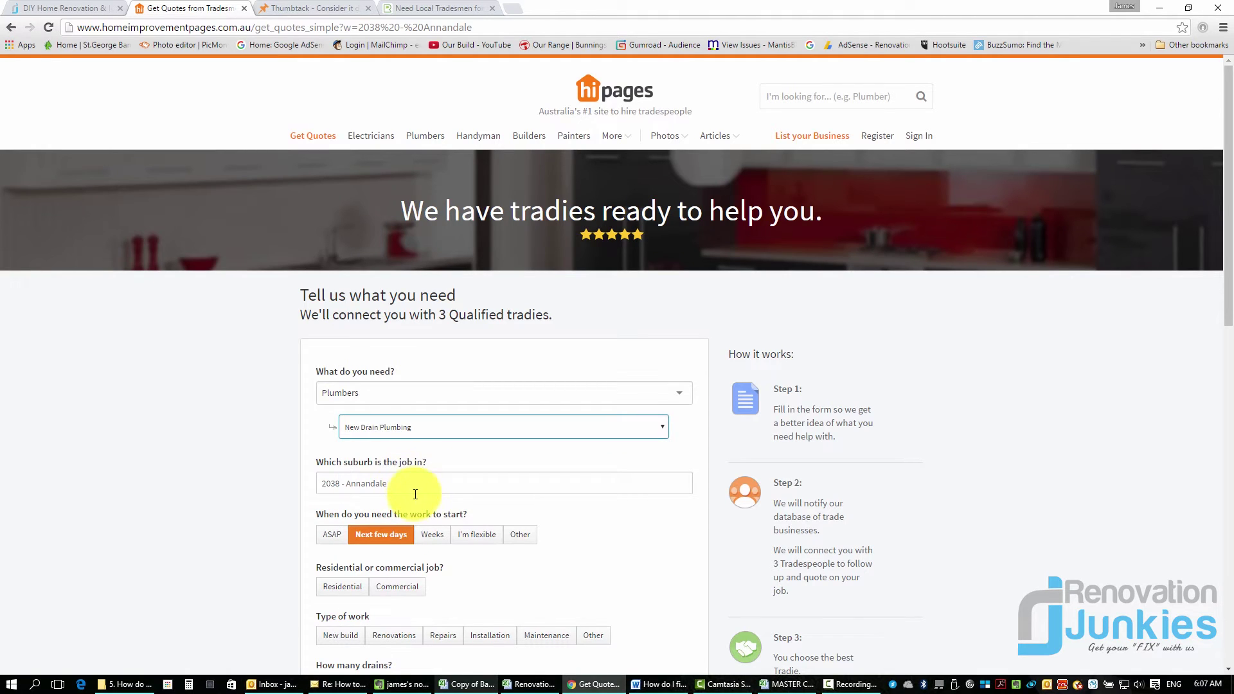
{"action": "scroll", "coordinate": [413, 491], "scroll_direction": "down", "scroll_amount": 4}
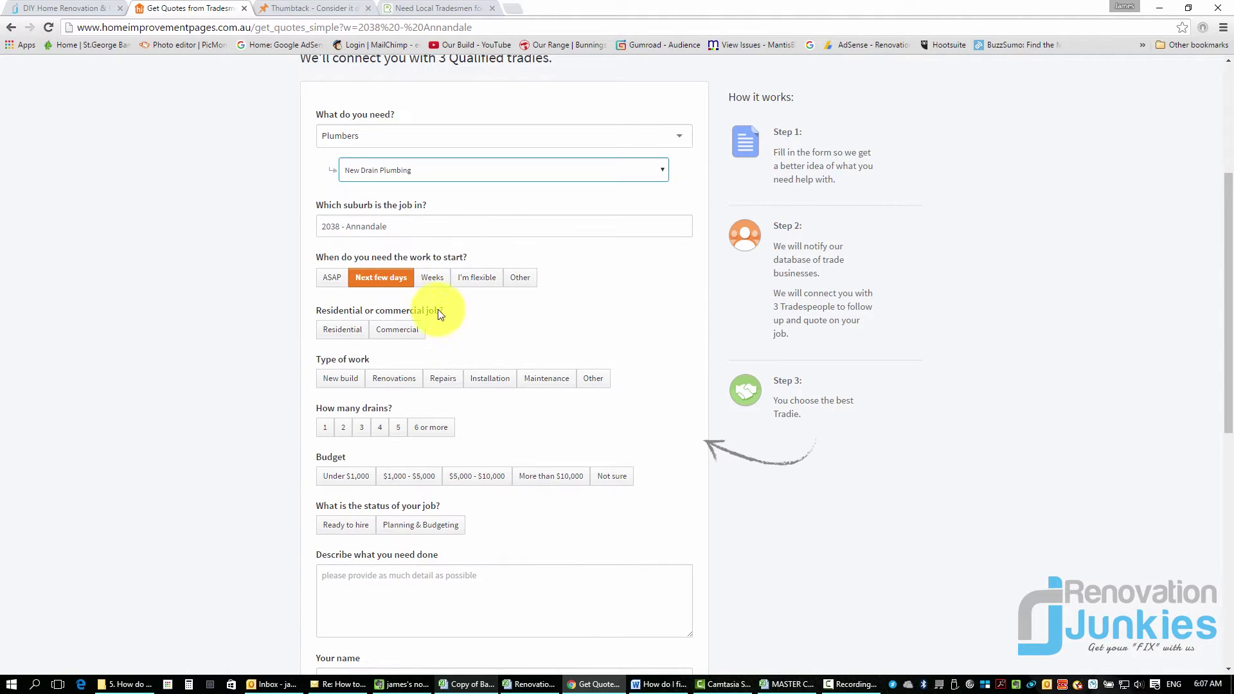
Step: Set the job to start within weeks: residential Renovations involving 3 drains
{"action": "left_click", "coordinate": [430, 279]}
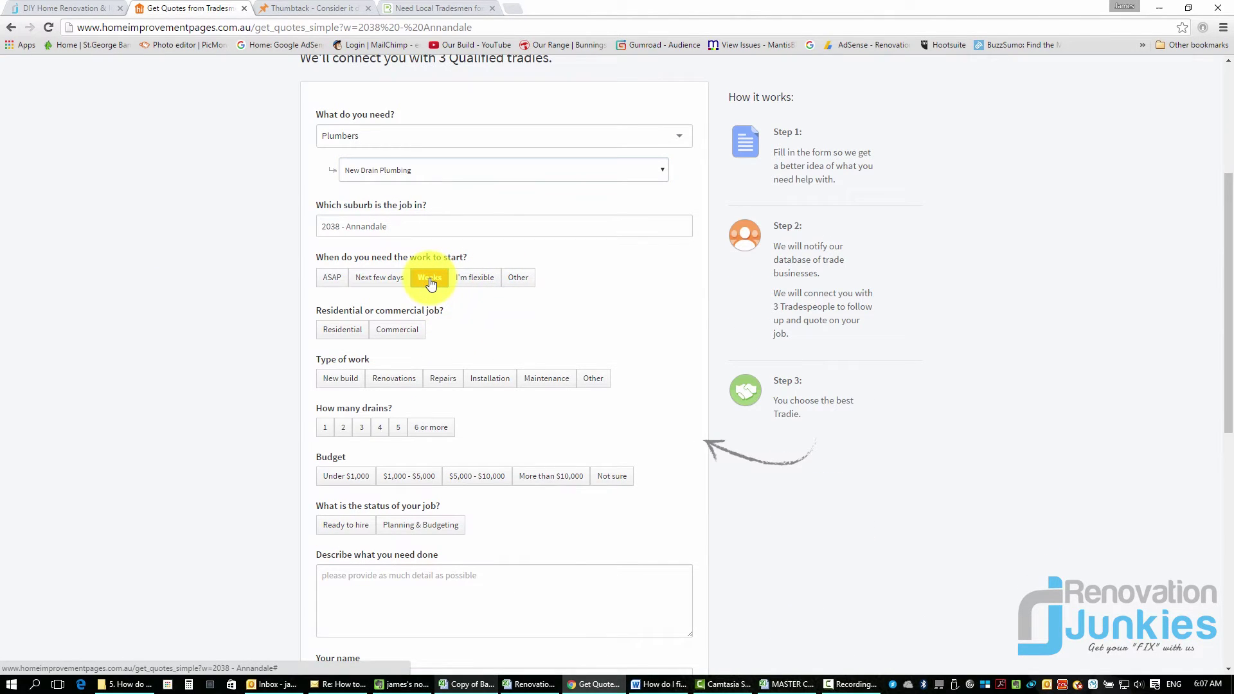
{"action": "left_click", "coordinate": [341, 332]}
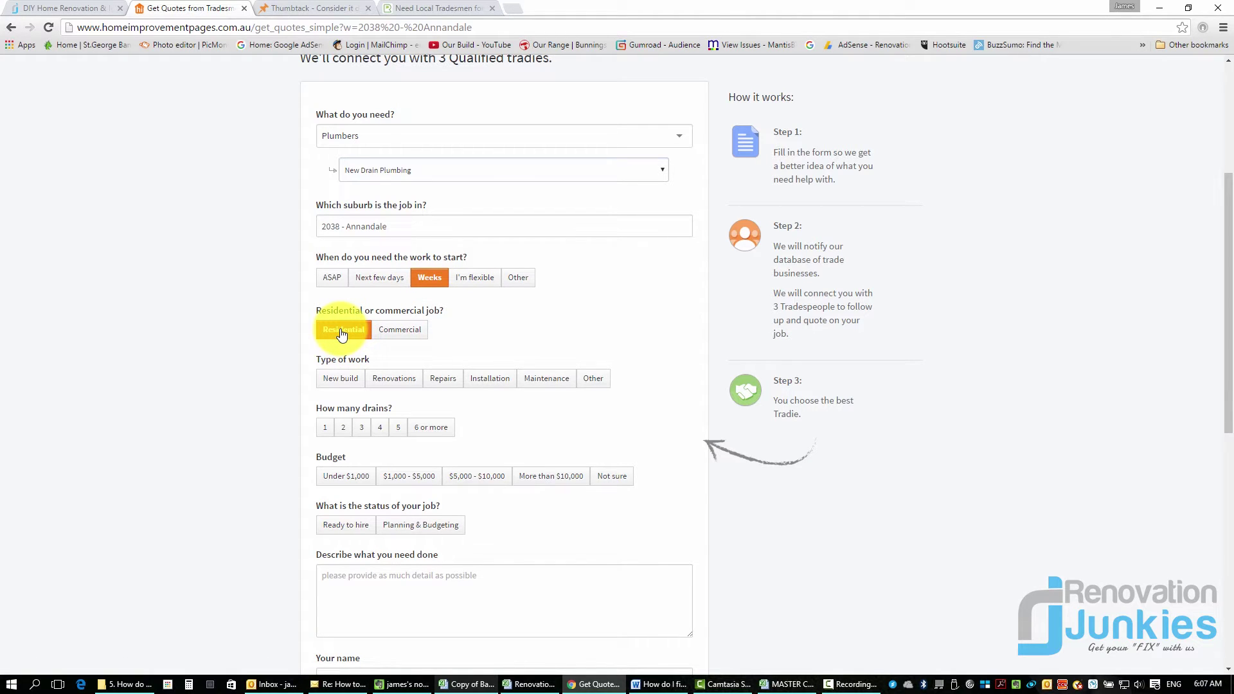
{"action": "left_click", "coordinate": [395, 379]}
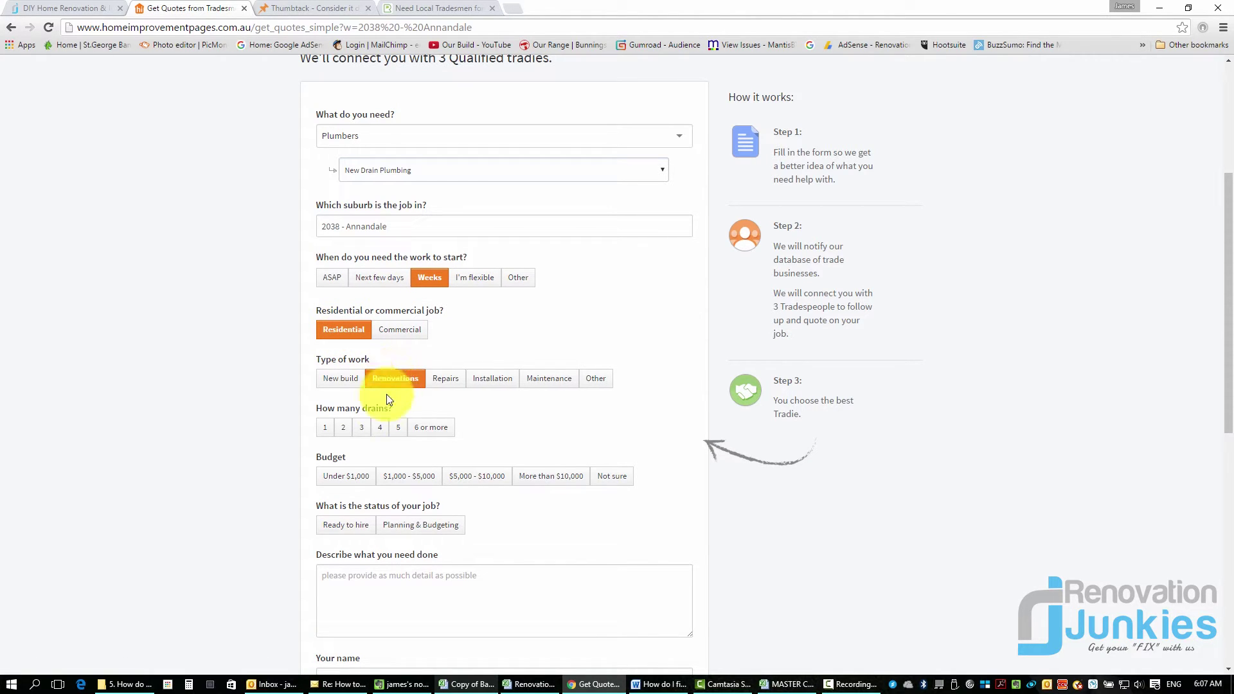
{"action": "left_click", "coordinate": [361, 427]}
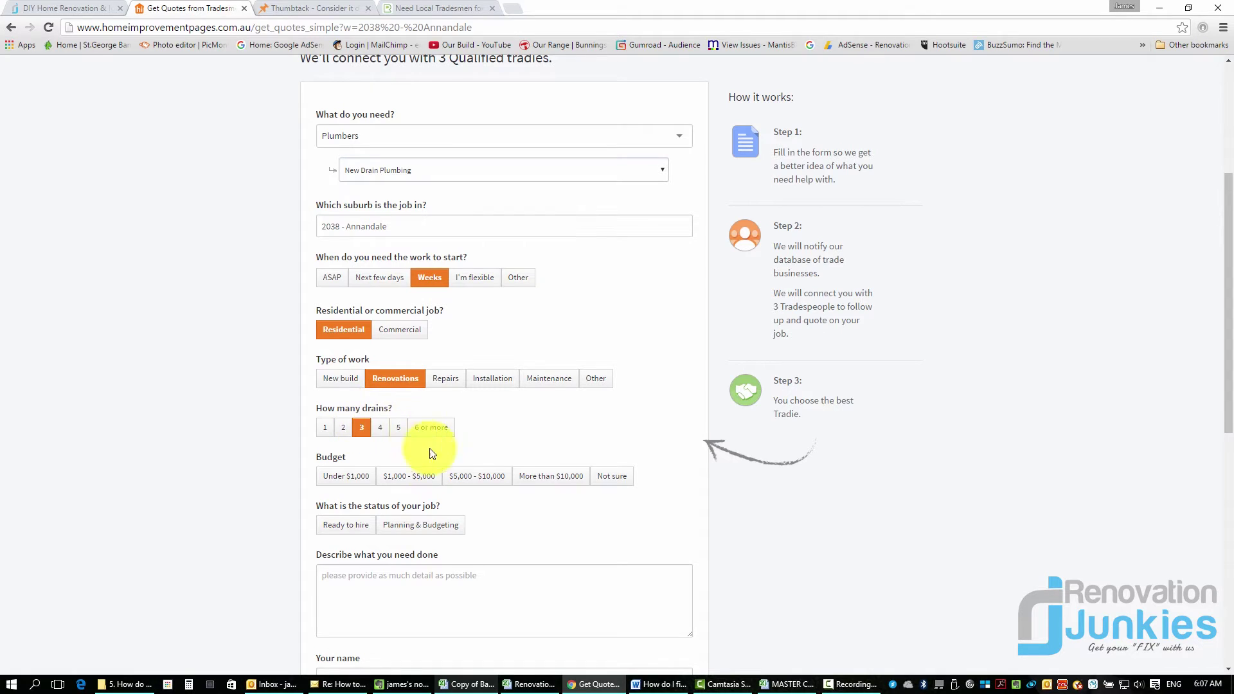
{"action": "scroll", "coordinate": [424, 456], "scroll_direction": "down", "scroll_amount": 3}
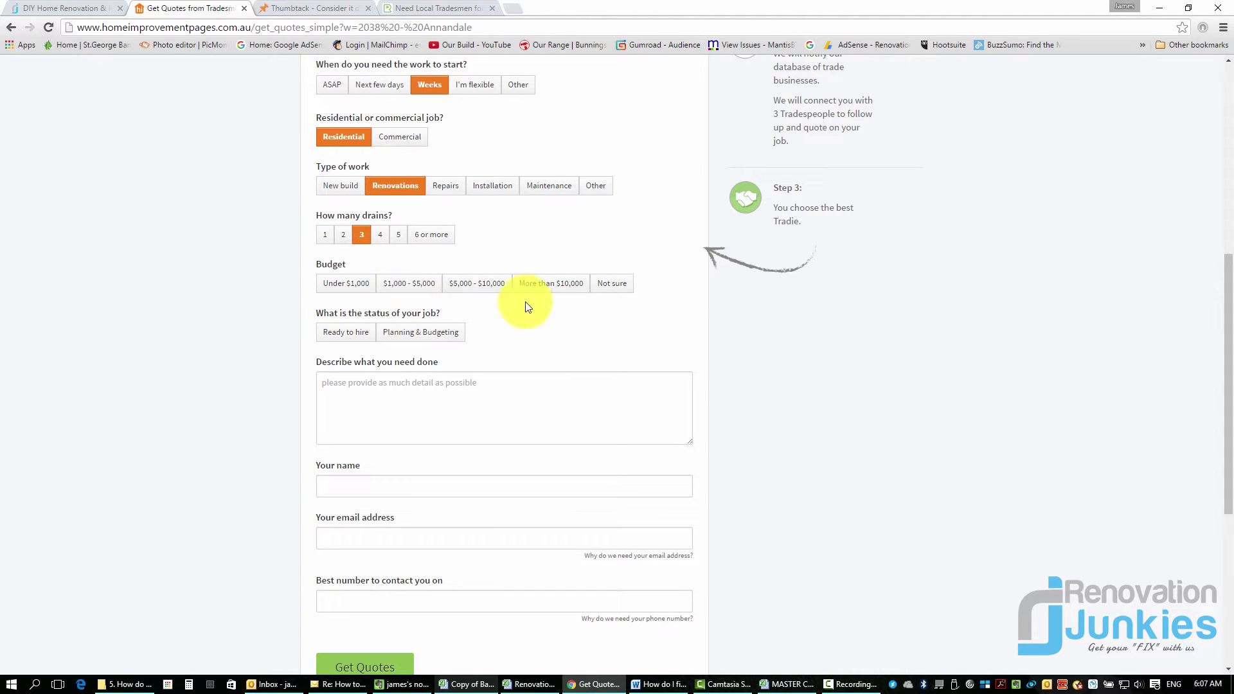
Step: Set budget $1,000 - $5,000, status Planning & Budgeting, and description 'Bathroom renovation.'
{"action": "left_click", "coordinate": [405, 289]}
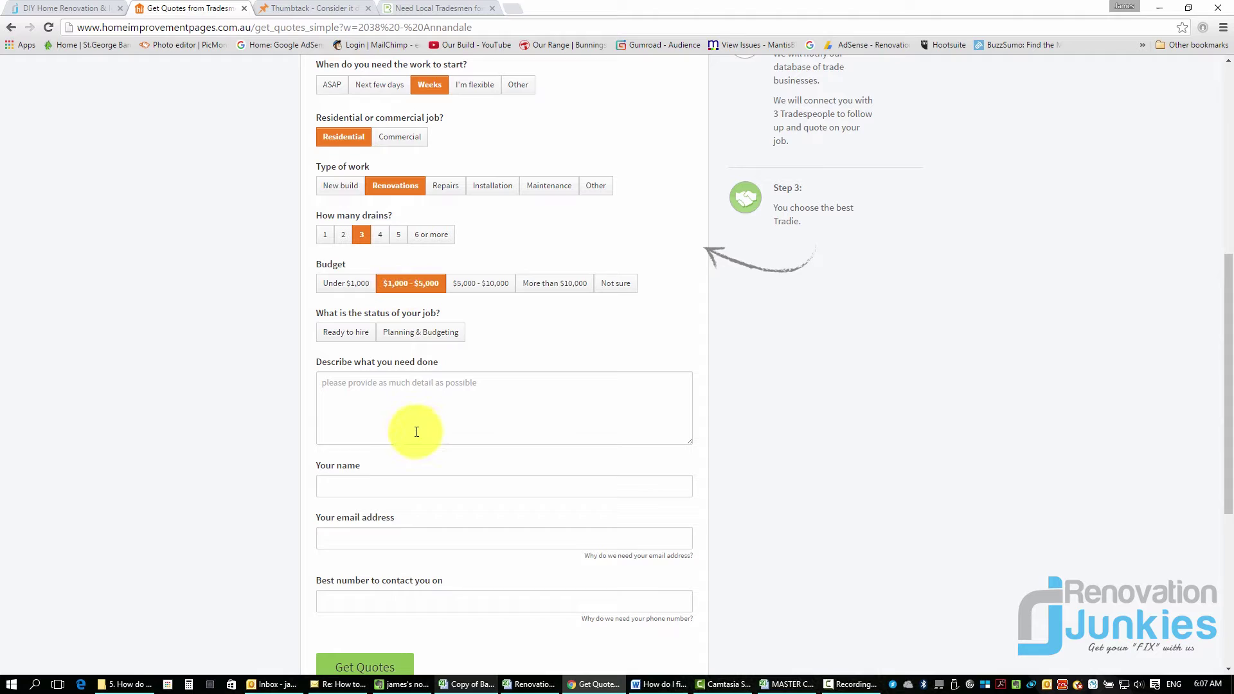
{"action": "left_click", "coordinate": [421, 333]}
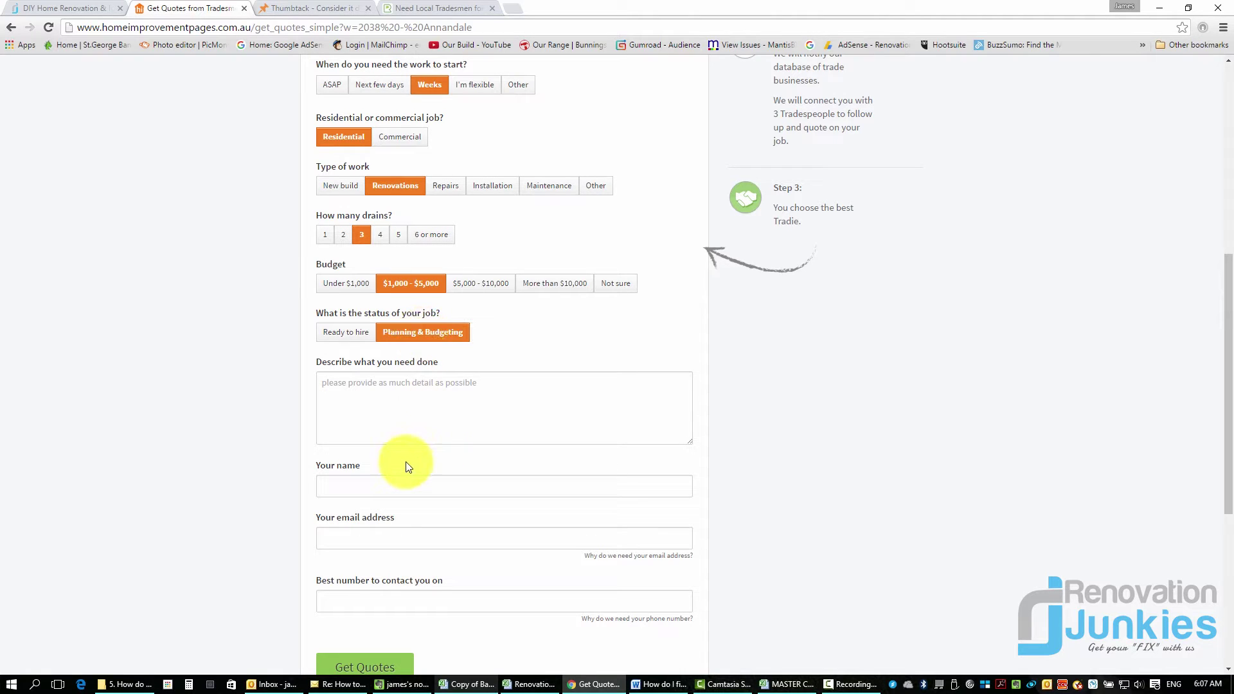
{"action": "left_click", "coordinate": [343, 385]}
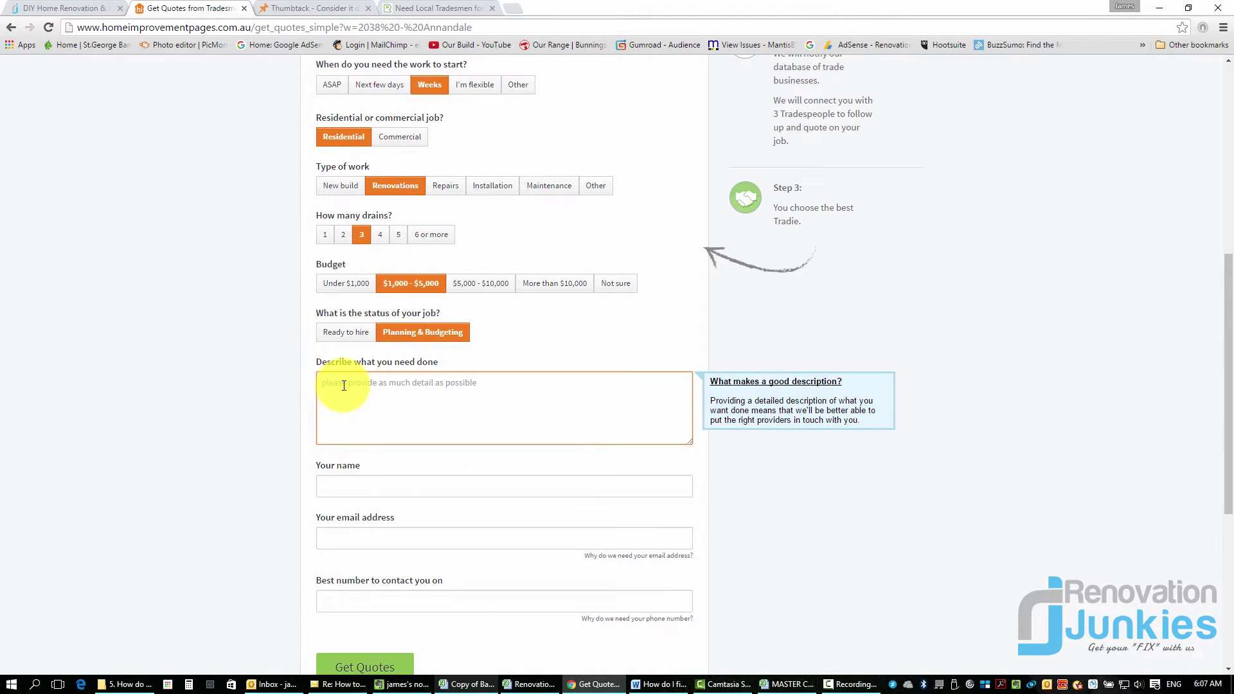
{"action": "type", "text": "Bathroom renovation."}
Step: Fill in the contact name and email from Chrome's saved autofill details
{"action": "scroll", "coordinate": [409, 412], "scroll_direction": "down", "scroll_amount": 2}
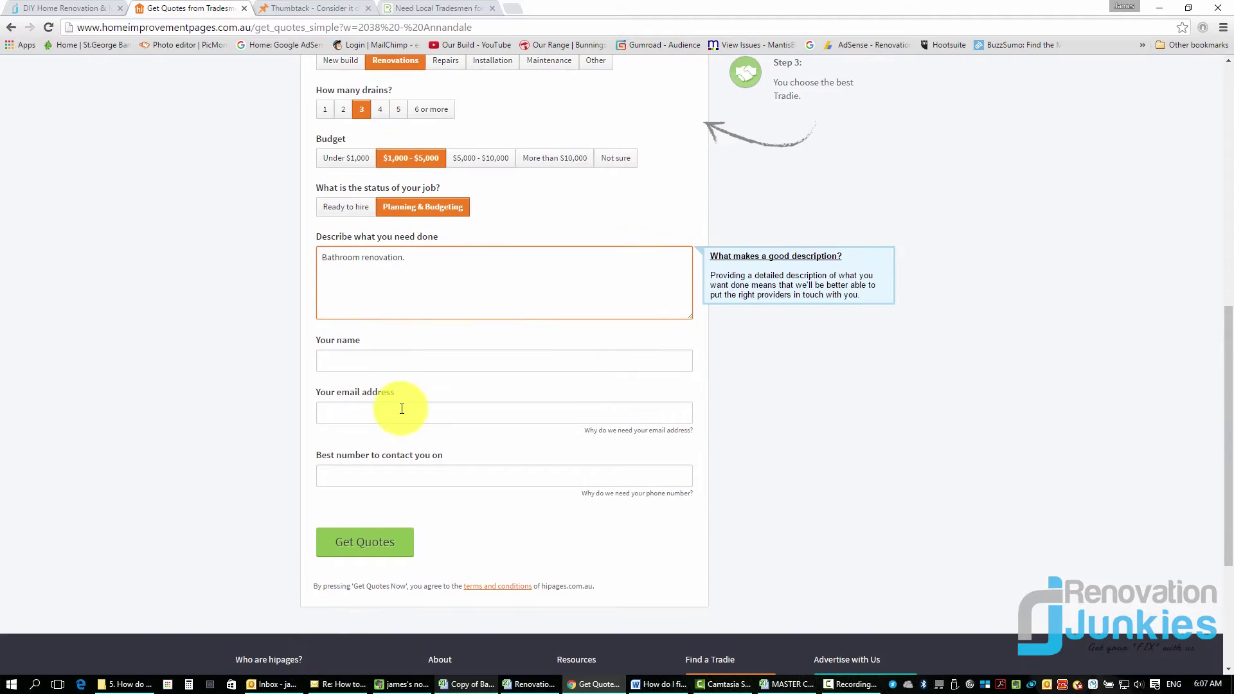
{"action": "left_click", "coordinate": [336, 360]}
{"action": "type", "text": "Jam"}
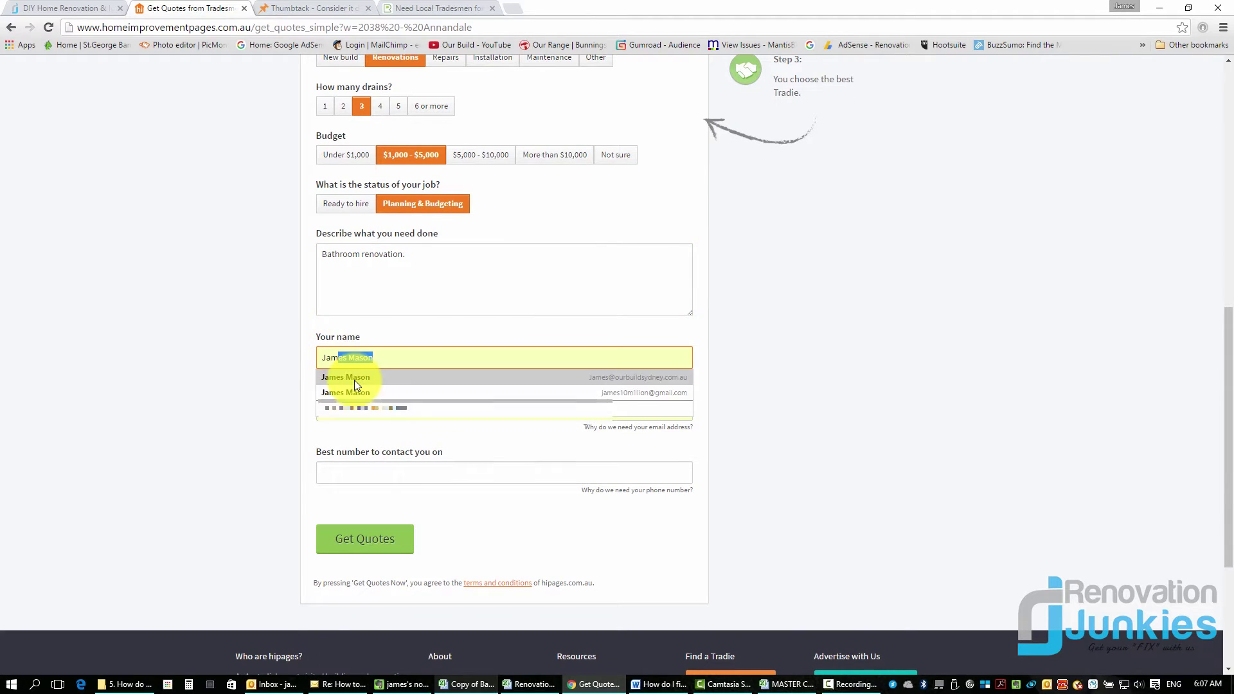
{"action": "left_click", "coordinate": [354, 380]}
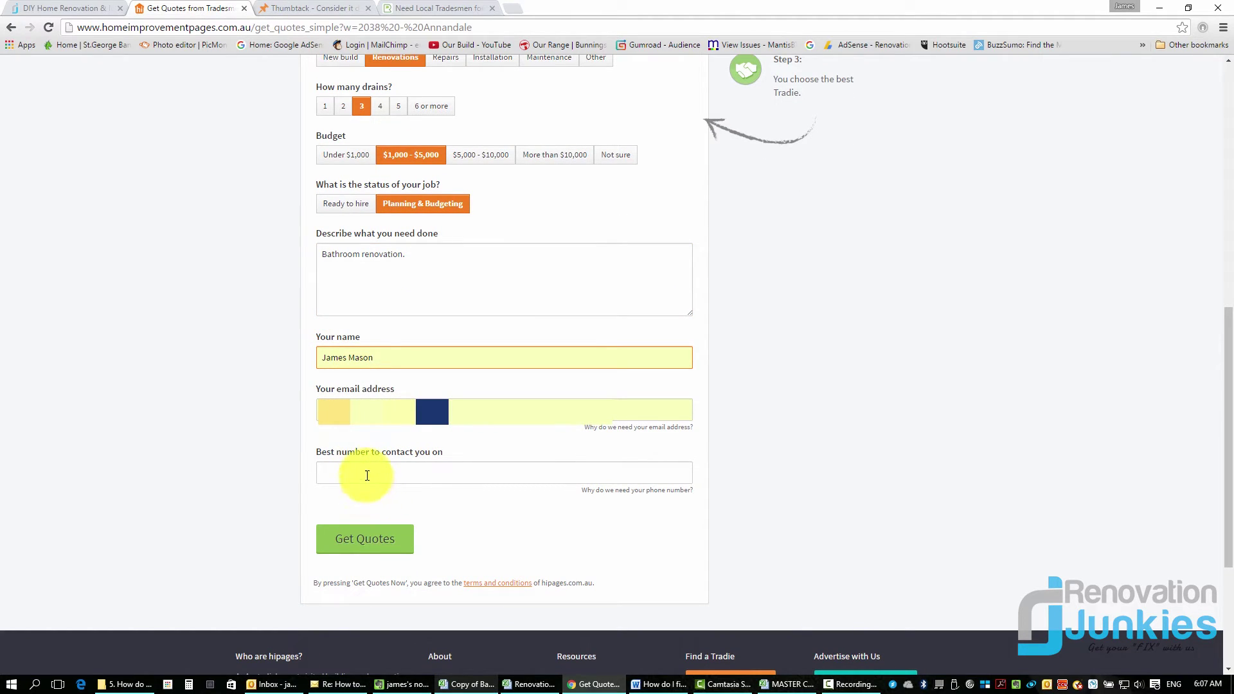
{"action": "left_click", "coordinate": [365, 473]}
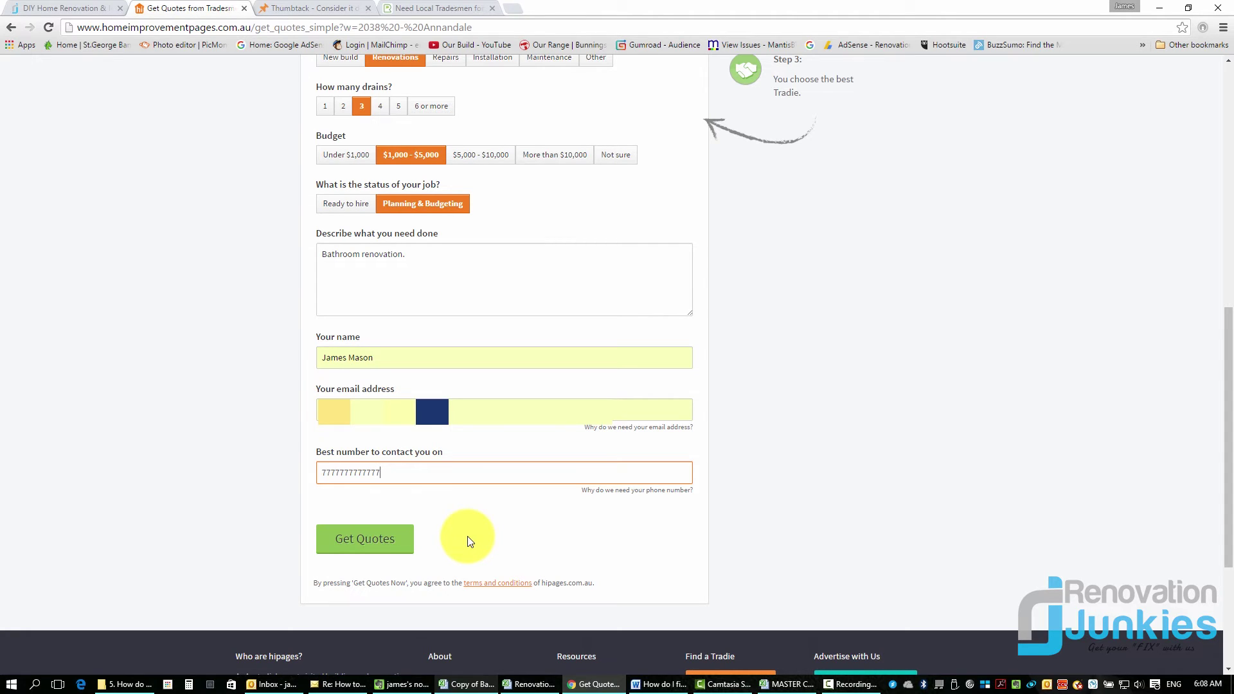
Step: Scroll up and down through the filled hipages quote form to review it
{"action": "scroll", "coordinate": [465, 542], "scroll_direction": "up", "scroll_amount": 9}
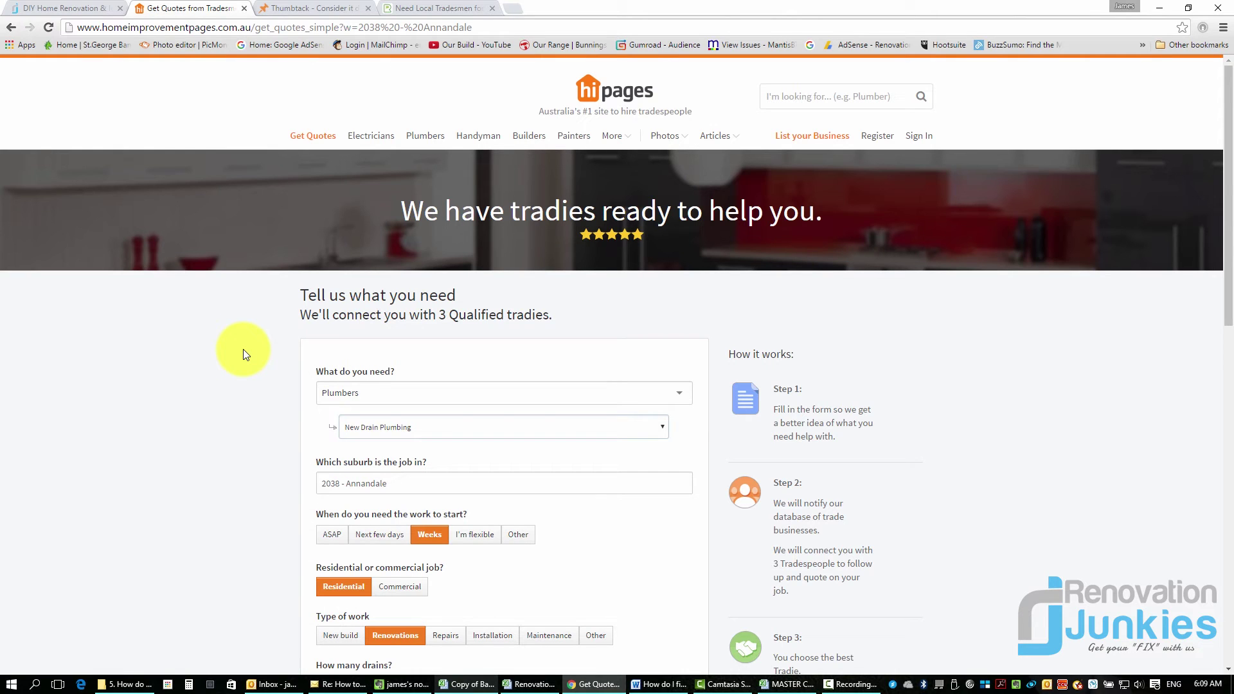
{"action": "scroll", "coordinate": [202, 392], "scroll_direction": "down", "scroll_amount": 2}
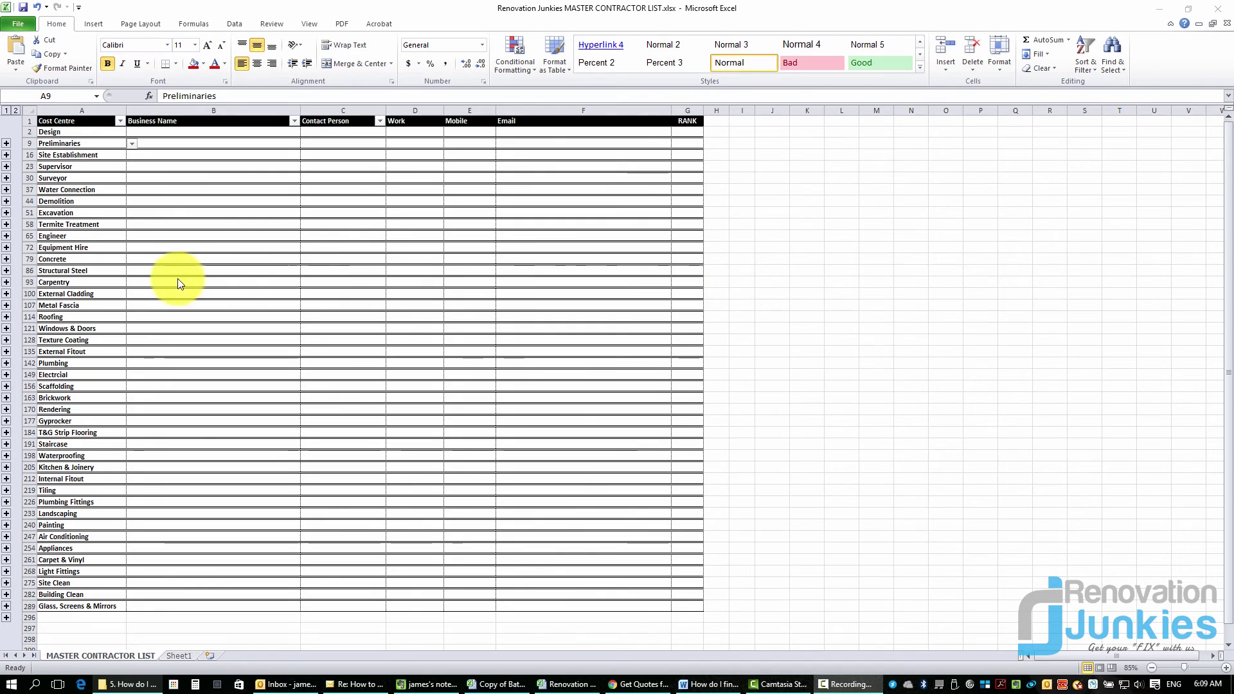
Step: Expand the Design, Preliminaries and Supervisor cost-centre groups to view their contractors
{"action": "left_click", "coordinate": [6, 146]}
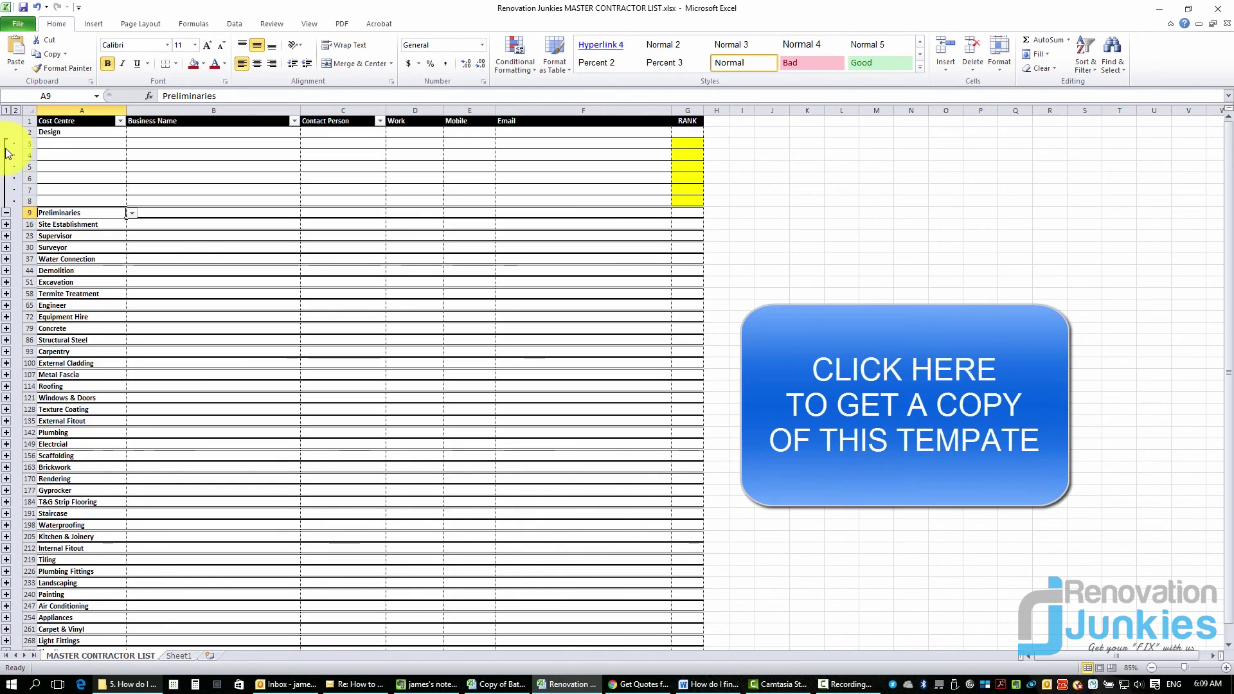
{"action": "left_click", "coordinate": [6, 225]}
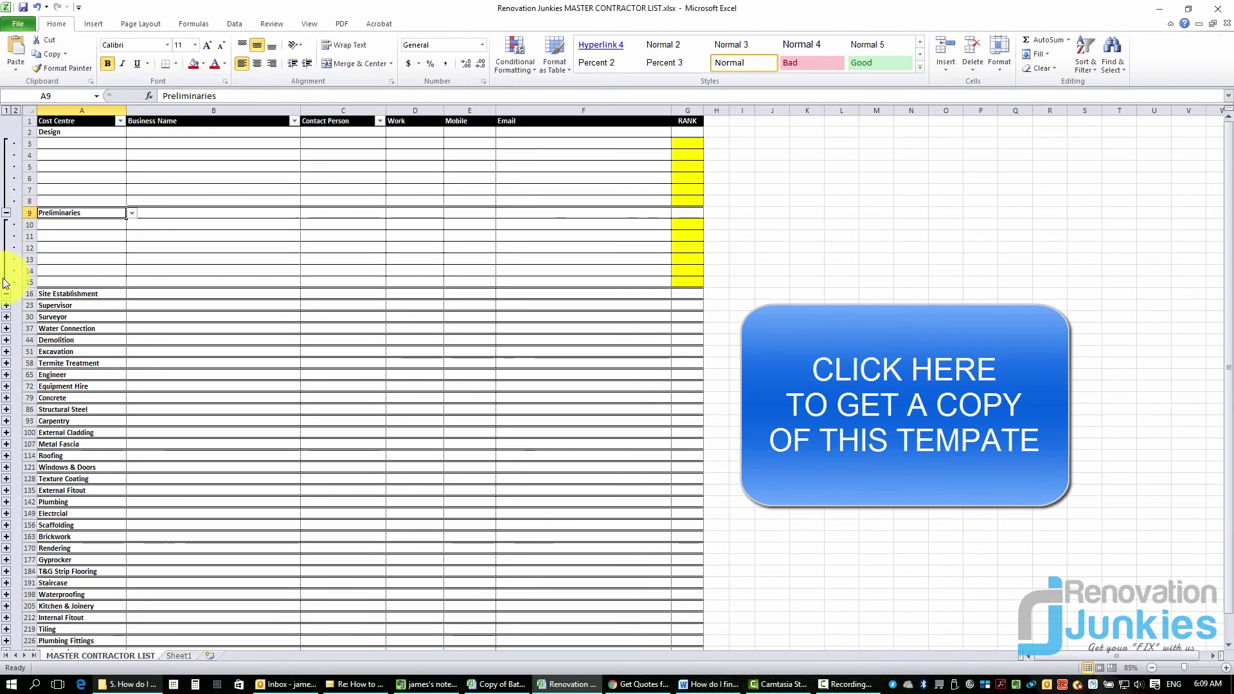
{"action": "left_click", "coordinate": [6, 317]}
Step: Collapse the Supervisor, Preliminaries and Design groups and return to the hipages quote form
{"action": "left_click", "coordinate": [6, 386]}
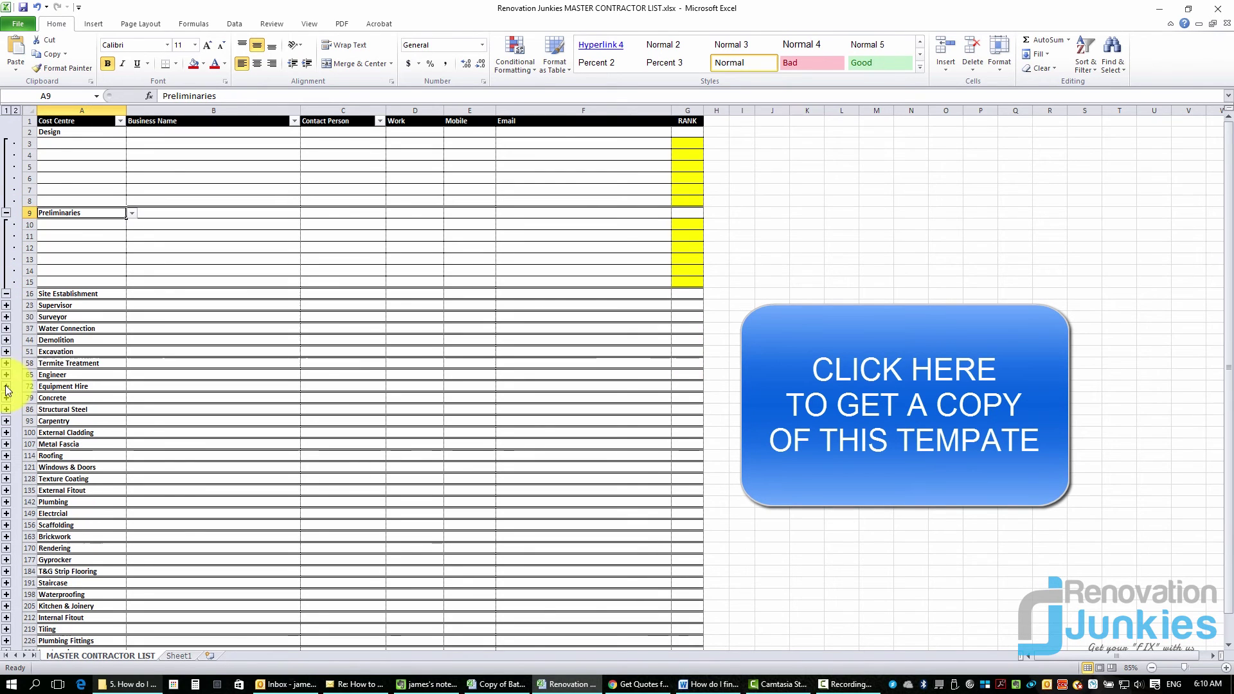
{"action": "left_click", "coordinate": [6, 293]}
{"action": "left_click", "coordinate": [6, 214]}
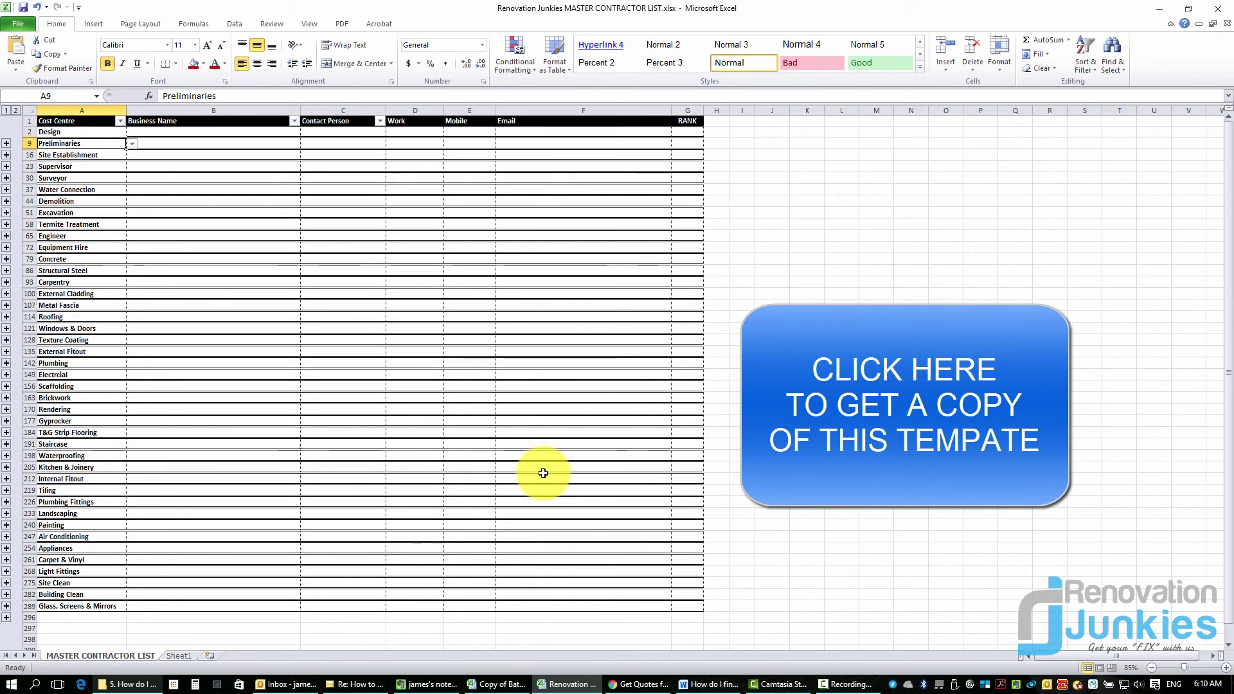
{"action": "scroll", "coordinate": [543, 469], "scroll_direction": "down", "scroll_amount": 2}
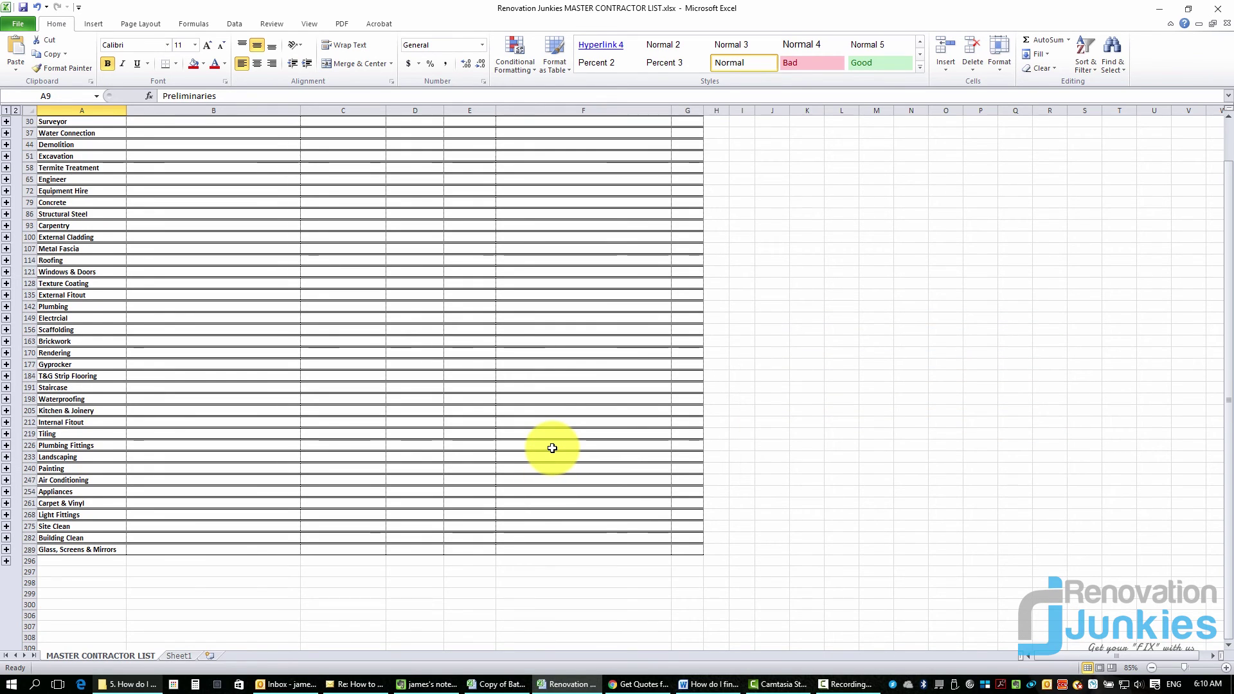
{"action": "scroll", "coordinate": [551, 446], "scroll_direction": "up", "scroll_amount": 2}
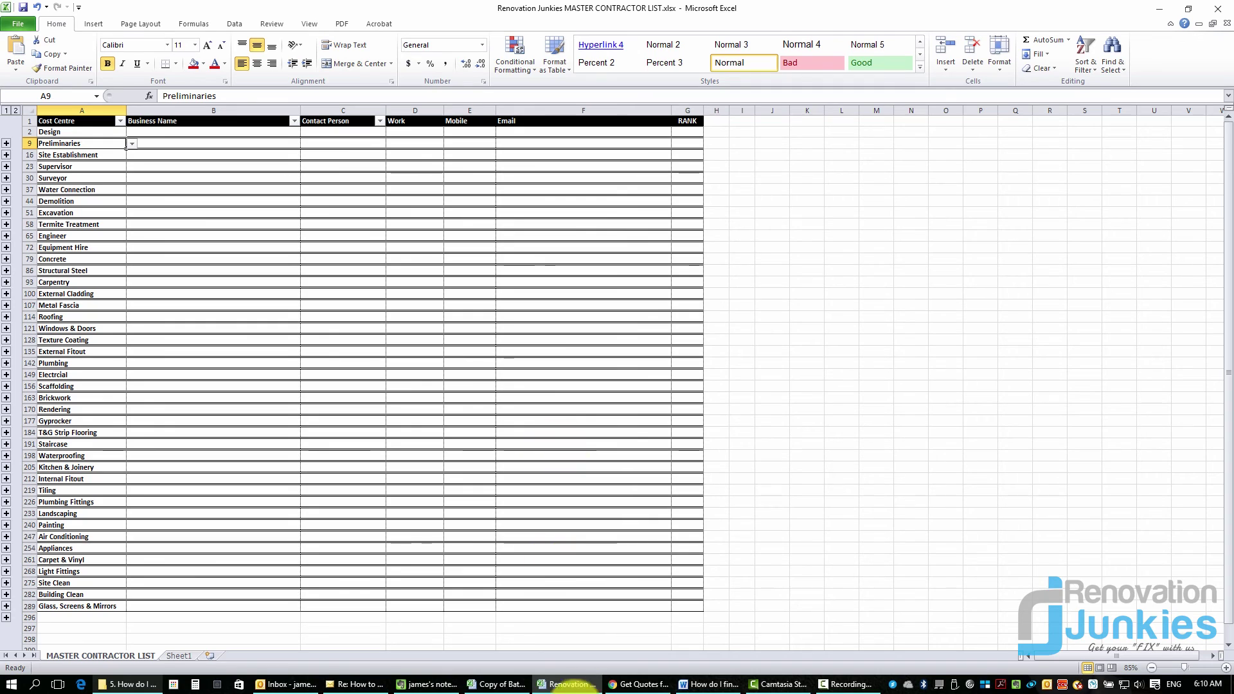
{"action": "left_click", "coordinate": [638, 687]}
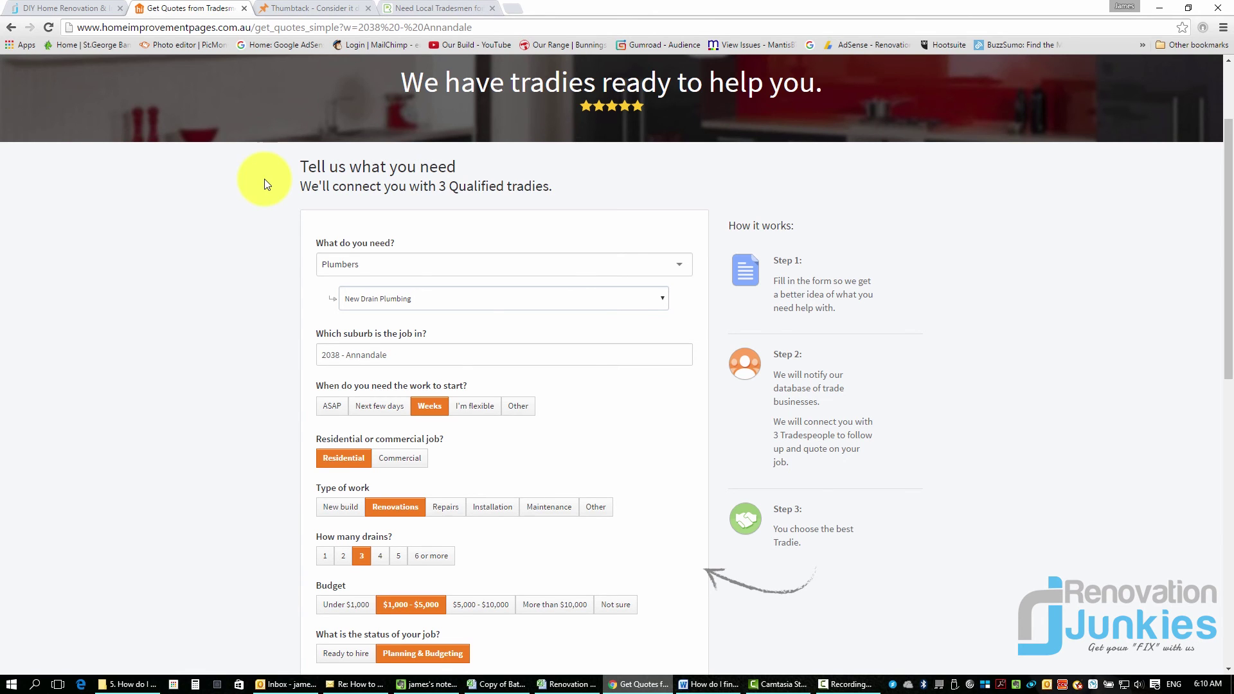
Step: Switch to the Renovation Junkies home page tab with Ctrl+Shift+Tab
{"action": "key", "text": "ctrl+shift+Tab"}
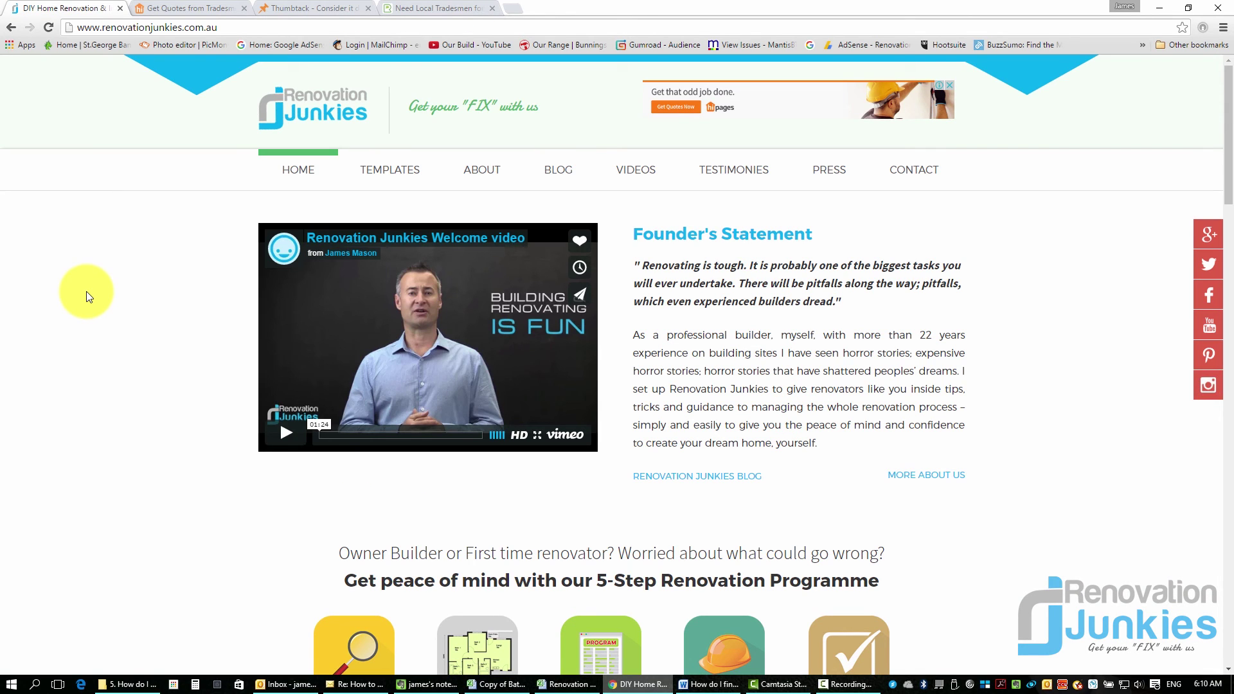